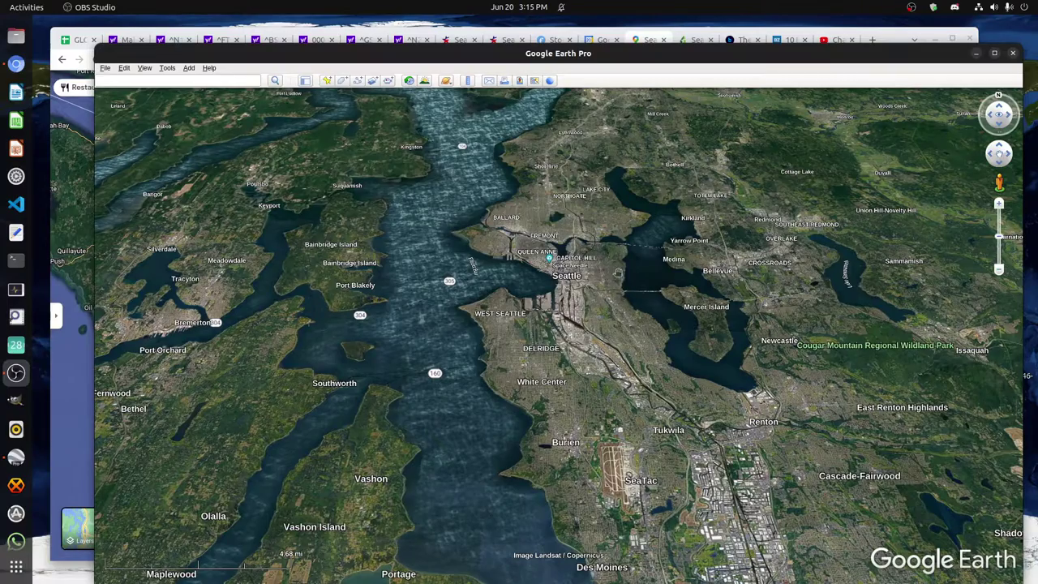
Centre the map on downtown Seattle and zoom to about a 2 mi scale so neighbourhoods and parks show labels
left_click_drag(618, 274, 589, 311)
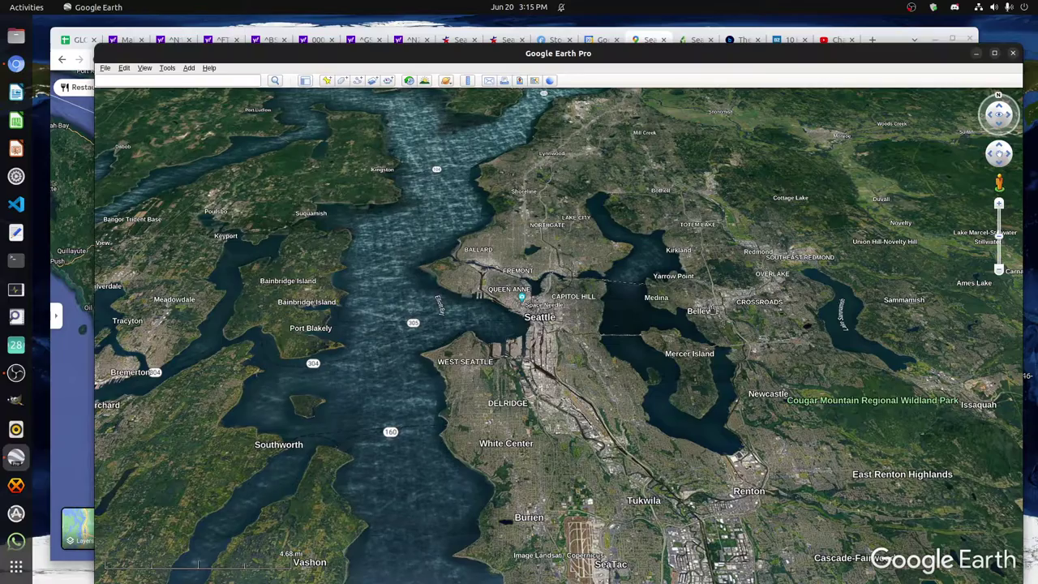
left_click_drag(621, 479, 621, 394)
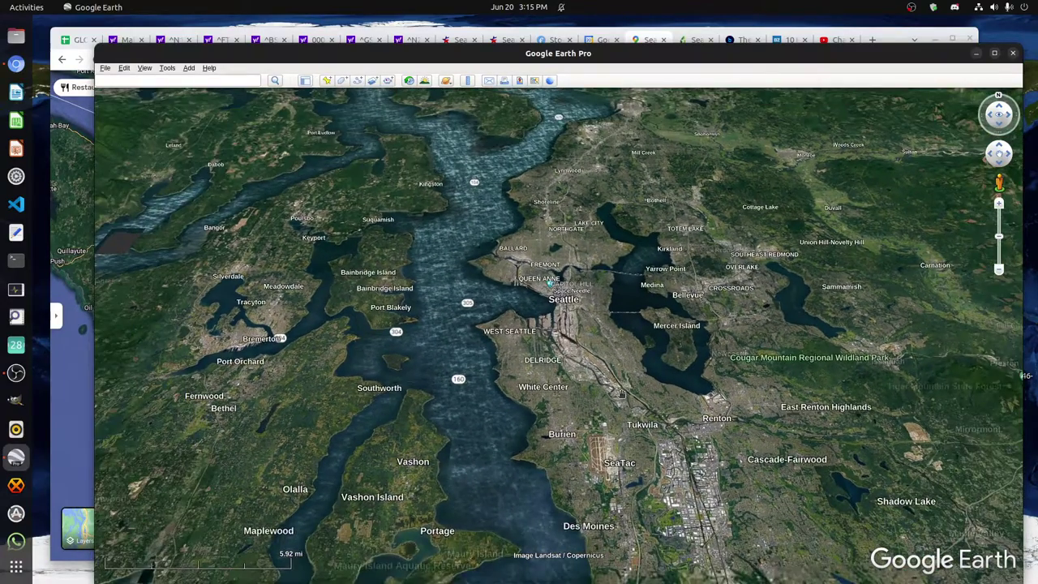
scroll(621, 394, "up", 3)
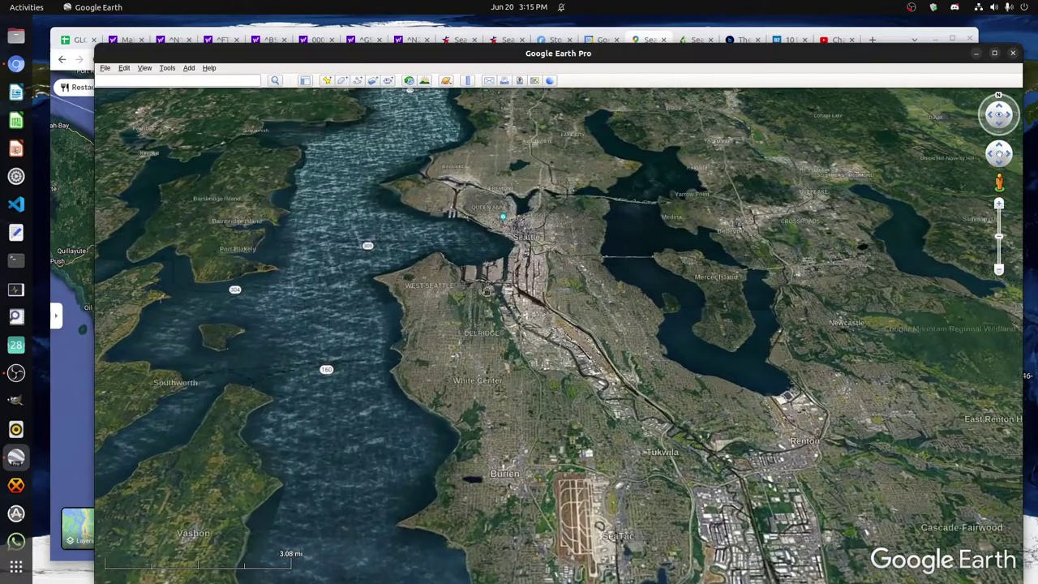
left_click_drag(487, 290, 565, 342)
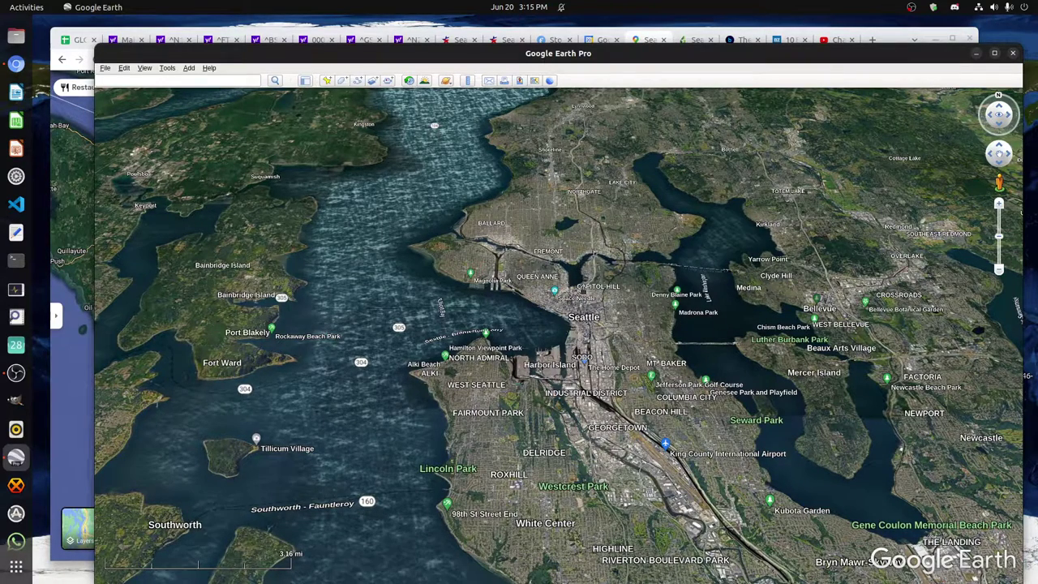
scroll(592, 320, "down", 3)
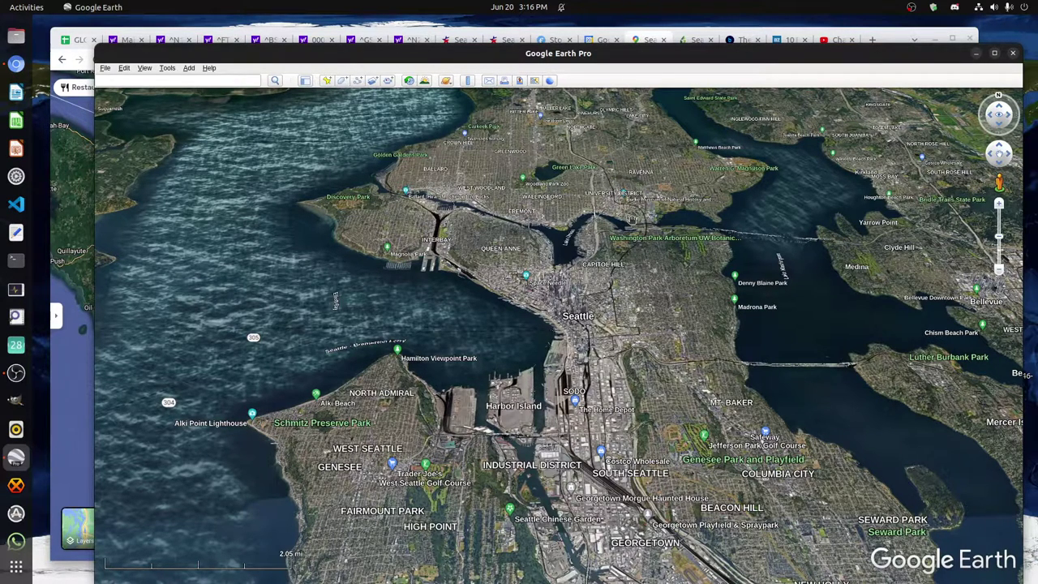
key("Right")
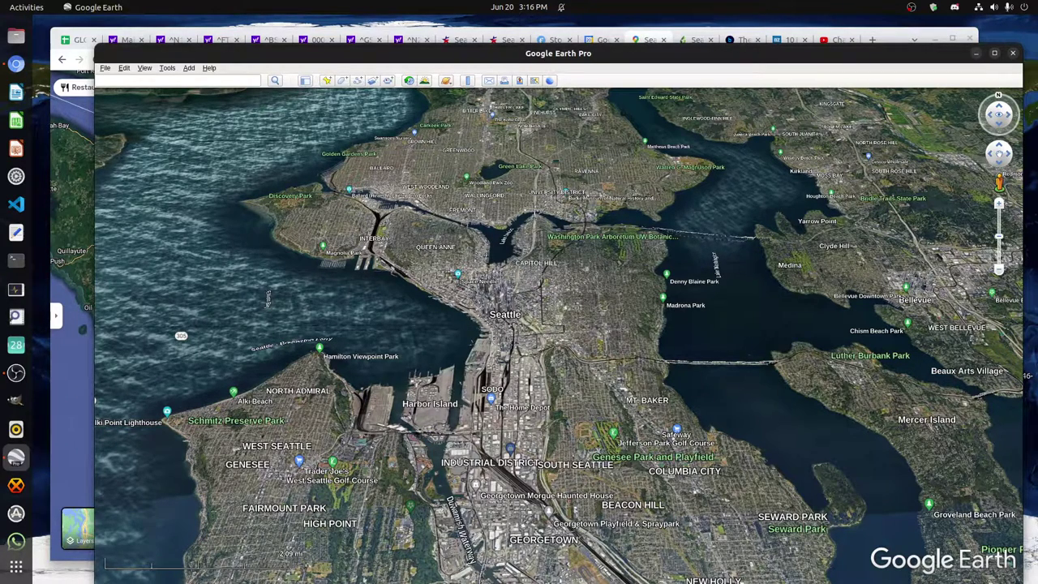
Zoom out from Seattle until the globe and horizon appear, then ease back in slightly toward Seattle
scroll(592, 341, "down", 2)
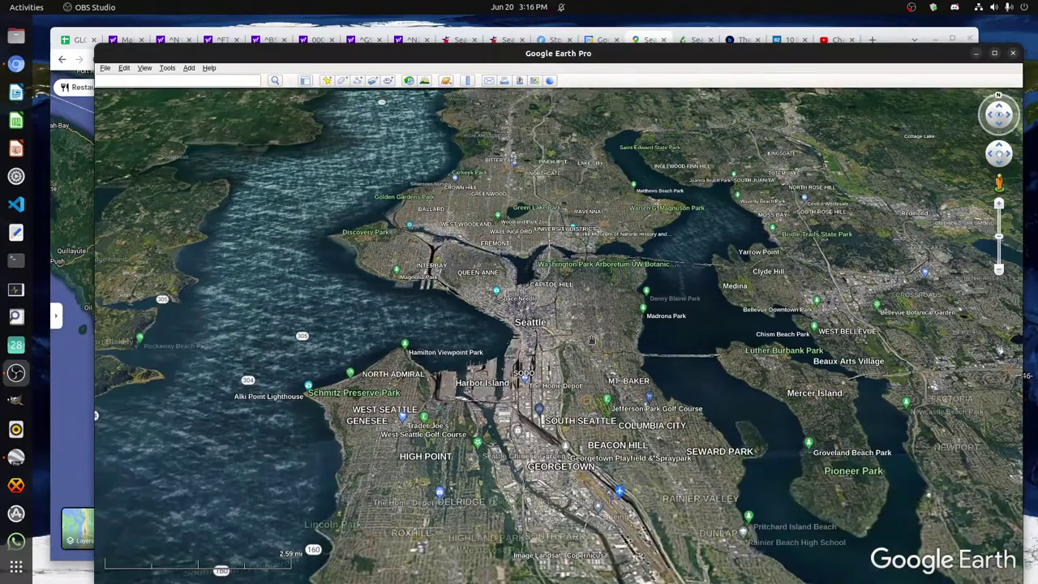
scroll(592, 341, "down", 5)
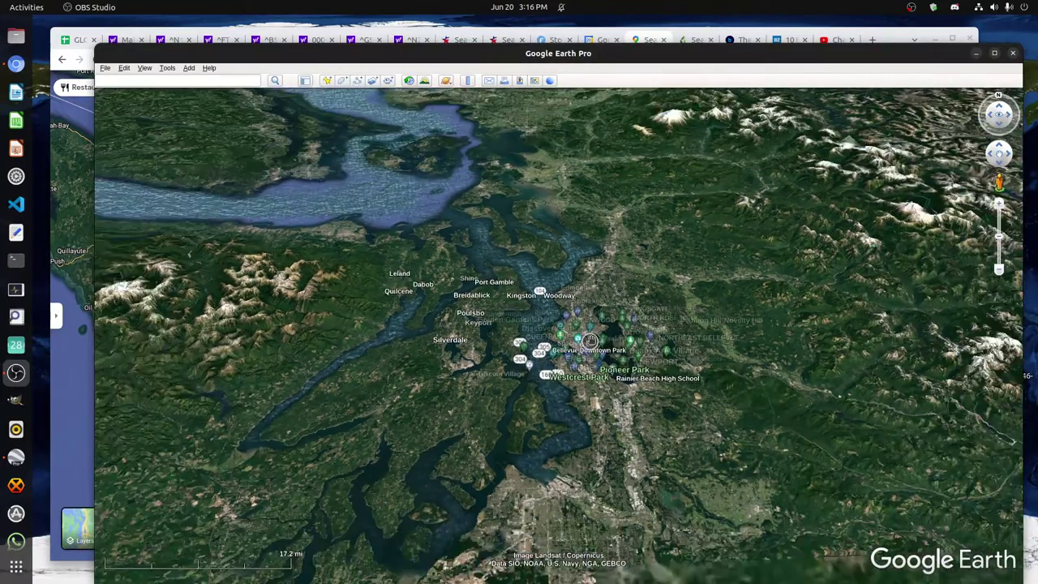
scroll(590, 341, "down", 3)
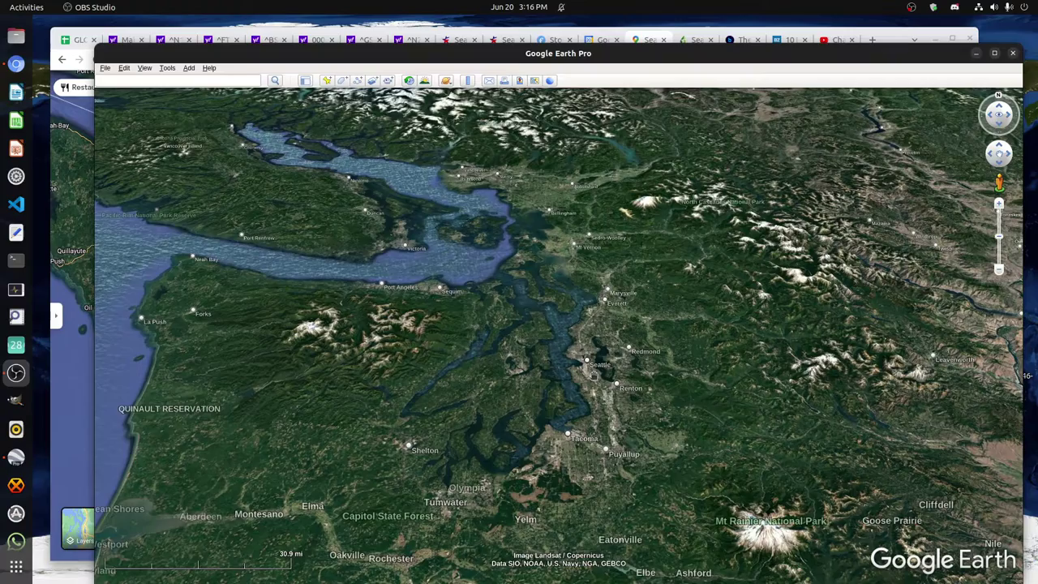
scroll(590, 377, "down", 3)
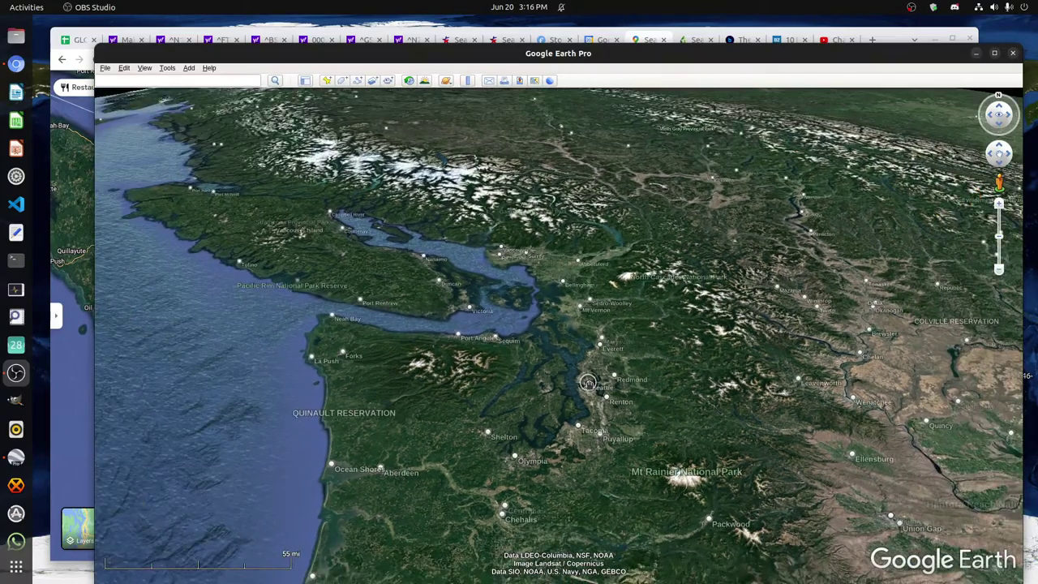
scroll(590, 386, "down", 3)
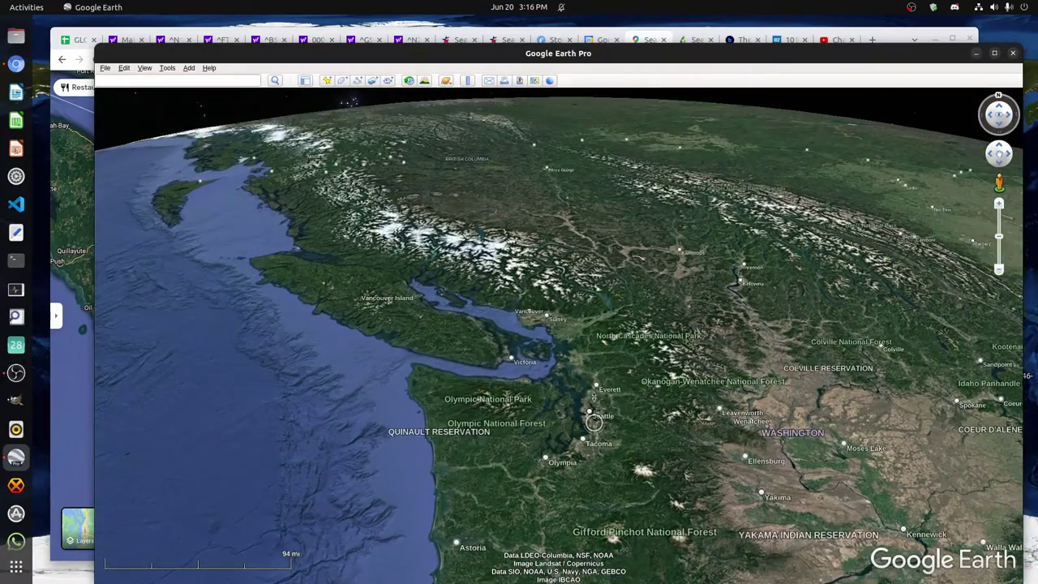
scroll(594, 396, "down", 2)
scroll(595, 373, "down", 2)
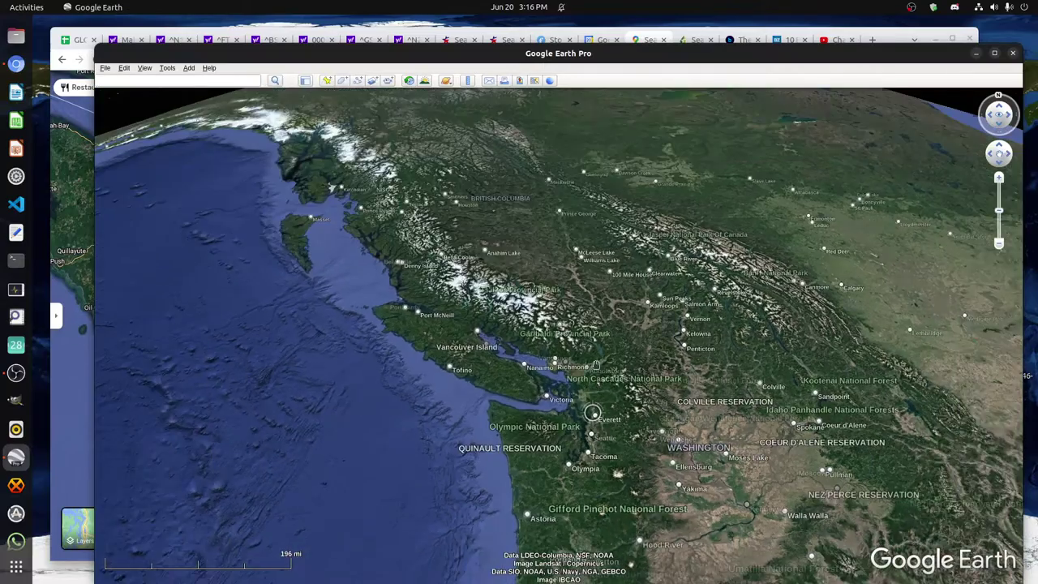
scroll(596, 367, "down", 3)
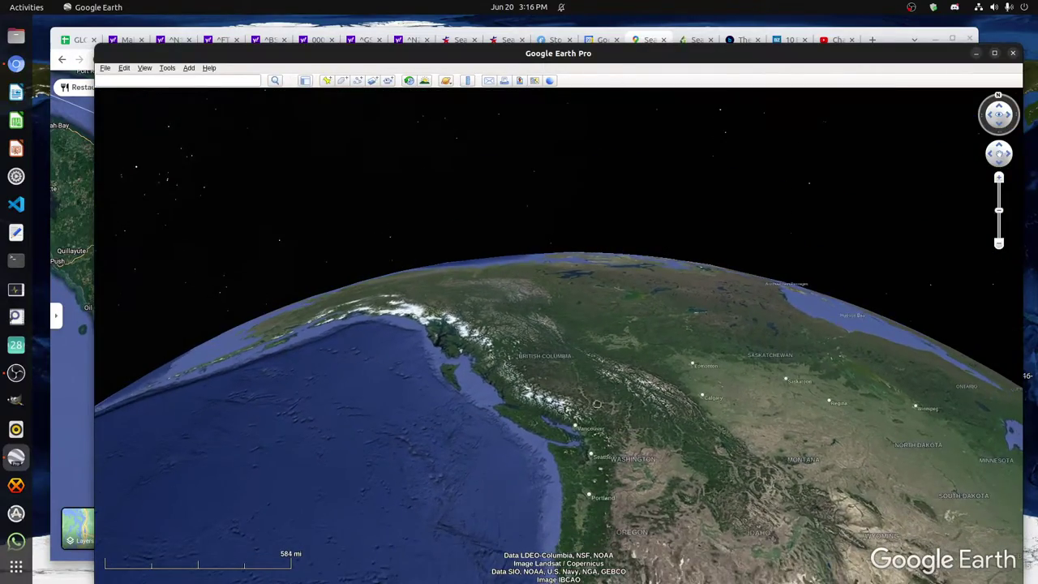
scroll(594, 410, "down", 2)
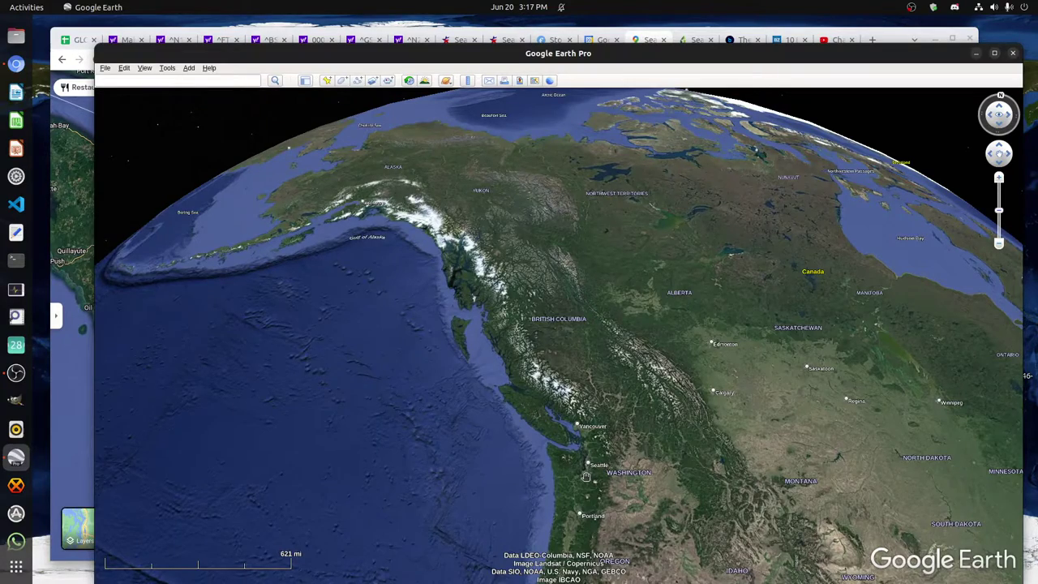
scroll(585, 476, "up", 3)
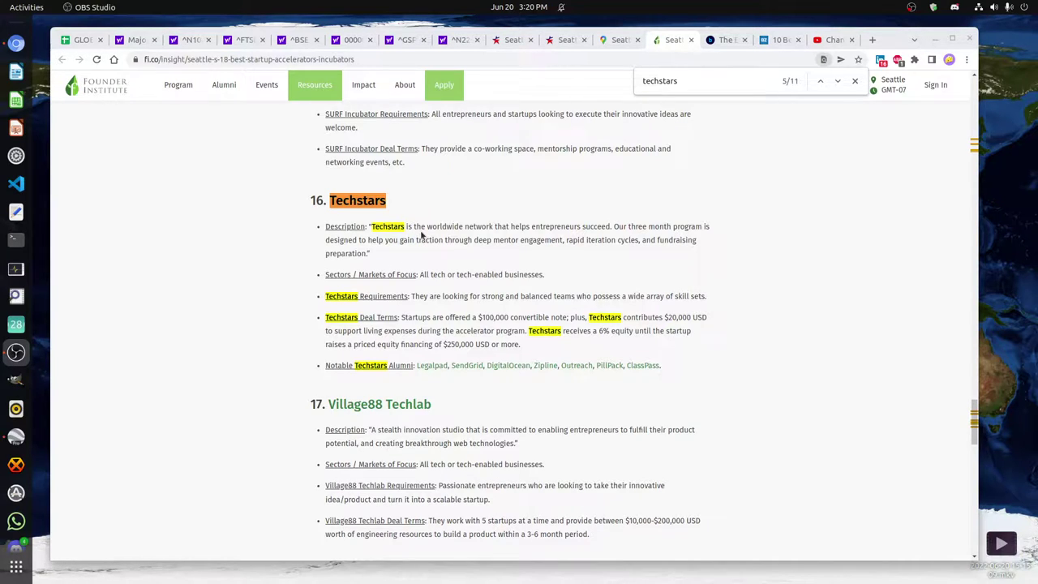
Open the Techstars entry's website in a new tab and highlight its notable alumni line briefly
right_click(369, 204)
left_click(391, 211)
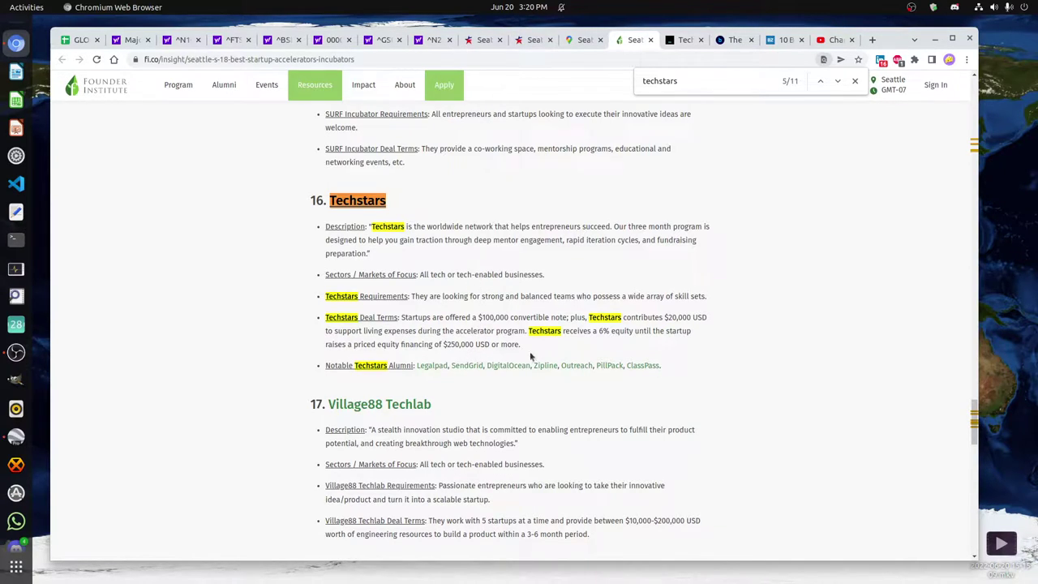
left_click_drag(668, 369, 423, 364)
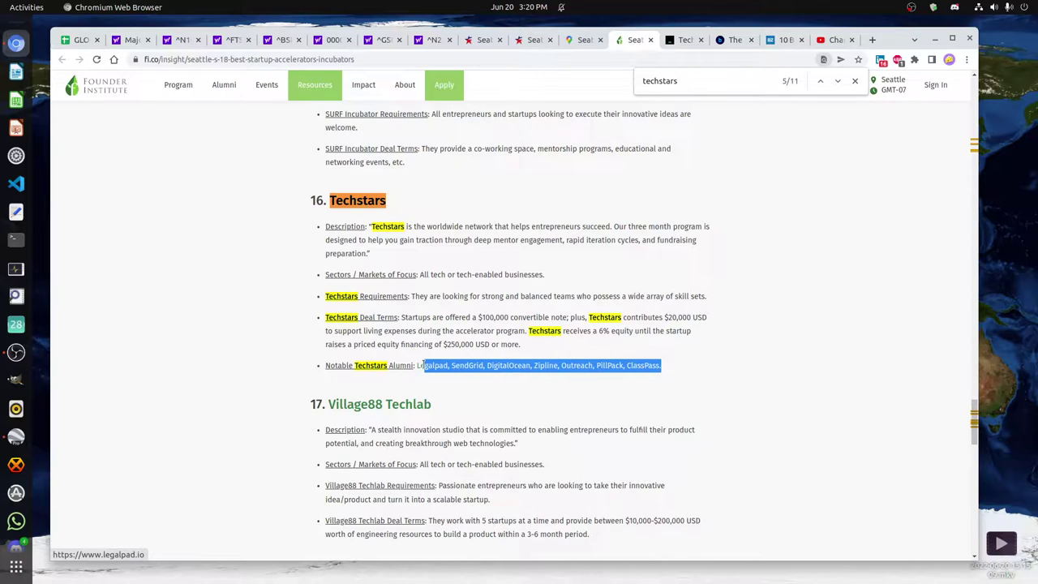
left_click(467, 339)
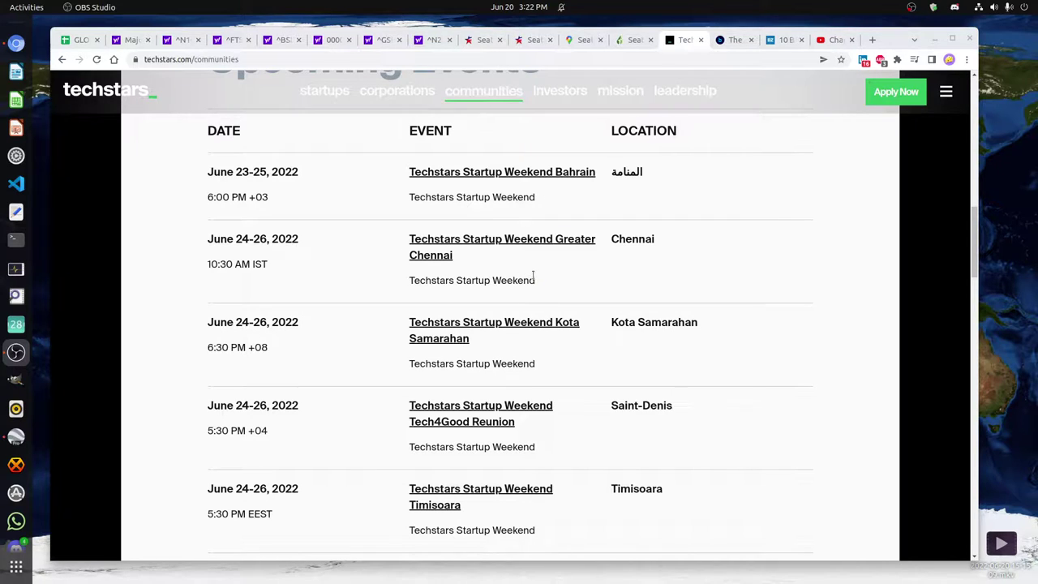
Scroll down and back up through the Techstars Upcoming Events table of Startup Weekends
scroll(533, 276, "down", 2)
scroll(533, 275, "down", 3)
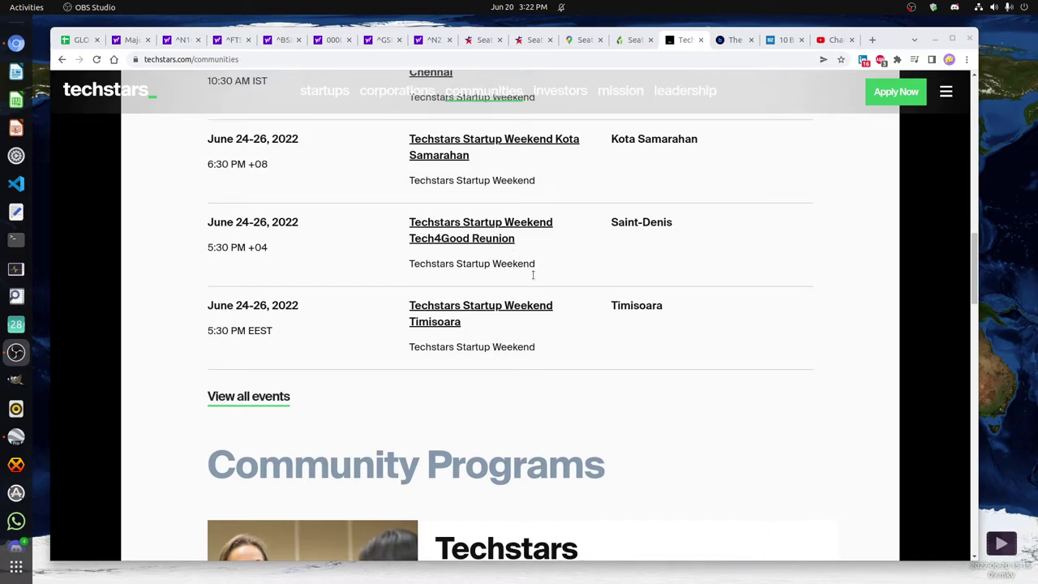
scroll(532, 275, "up", 3)
scroll(533, 276, "up", 3)
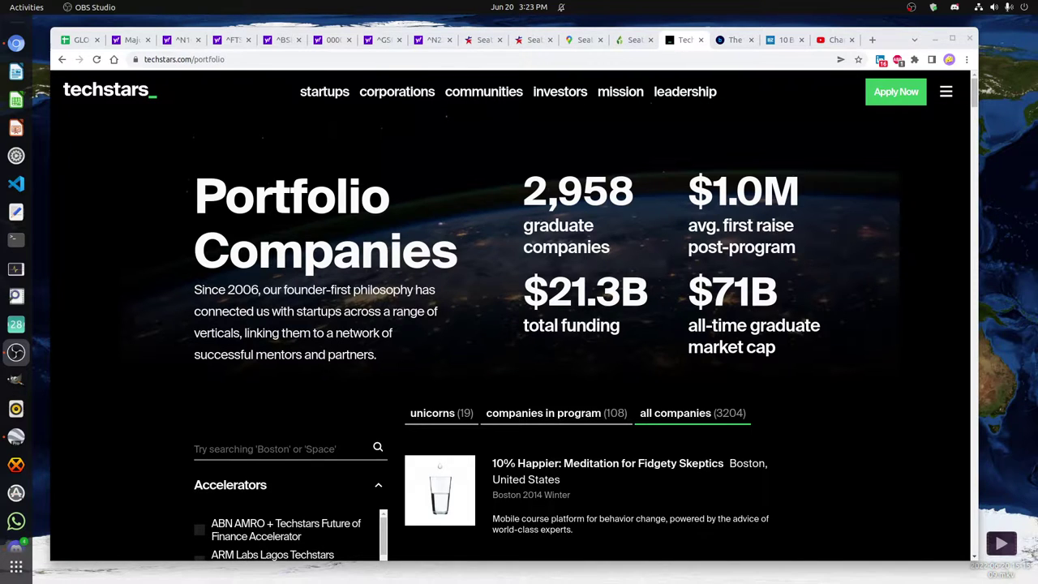
Filter the Techstars portfolio by unicorns, companies in program, all companies, then companies in program again
scroll(387, 406, "down", 5)
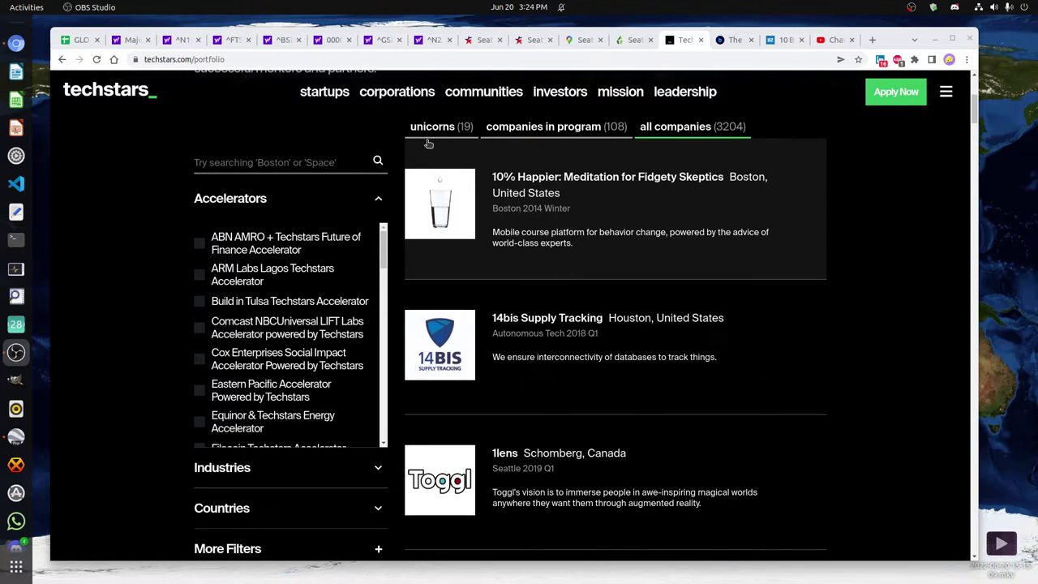
left_click(431, 136)
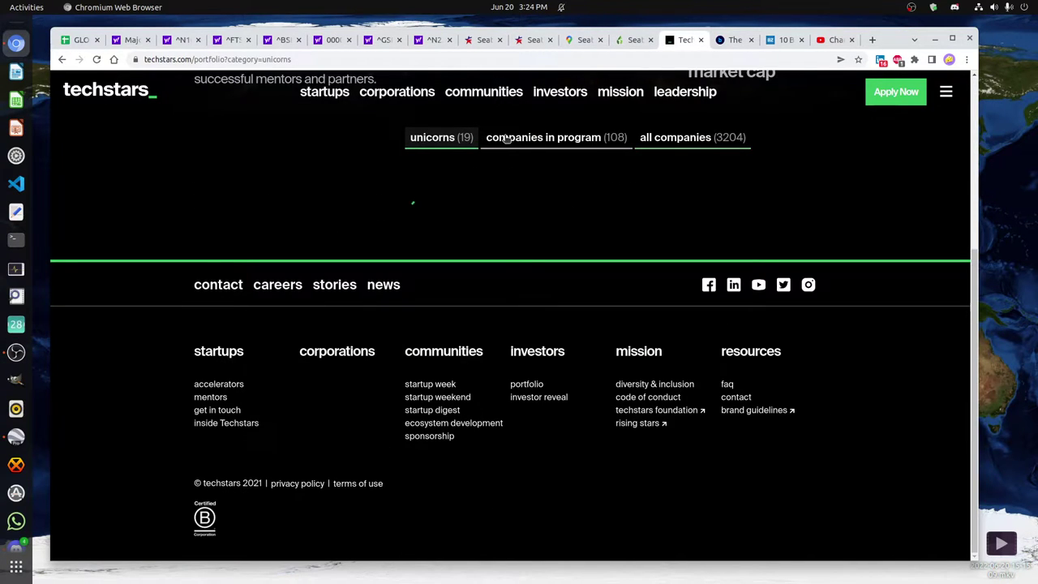
left_click(553, 127)
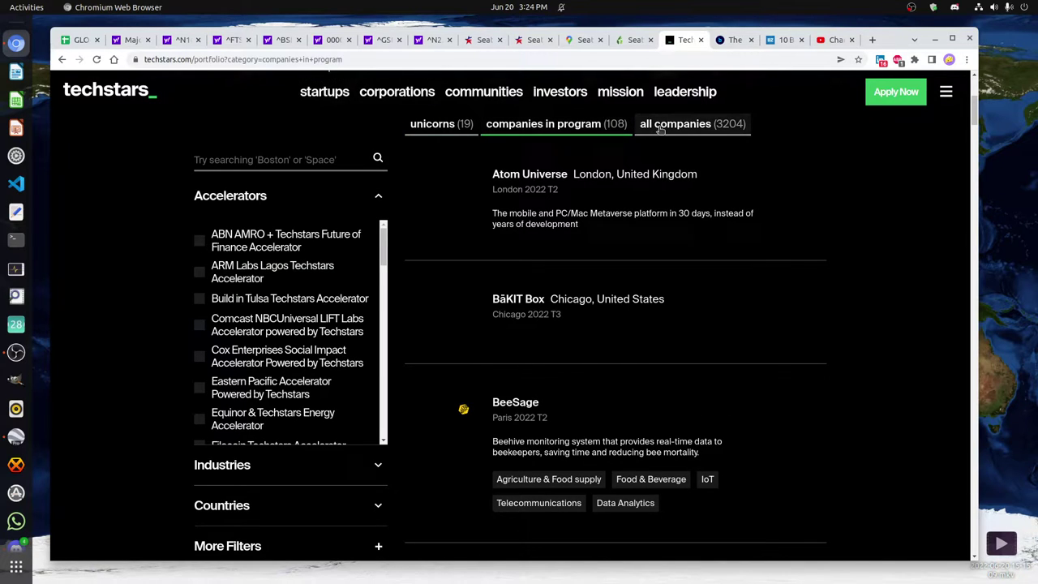
left_click(661, 128)
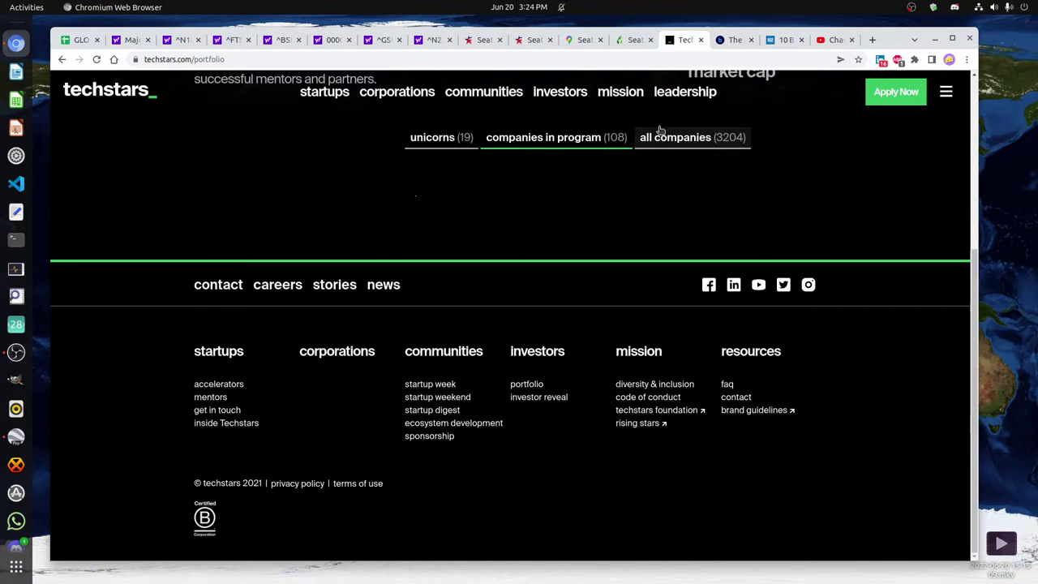
left_click(593, 128)
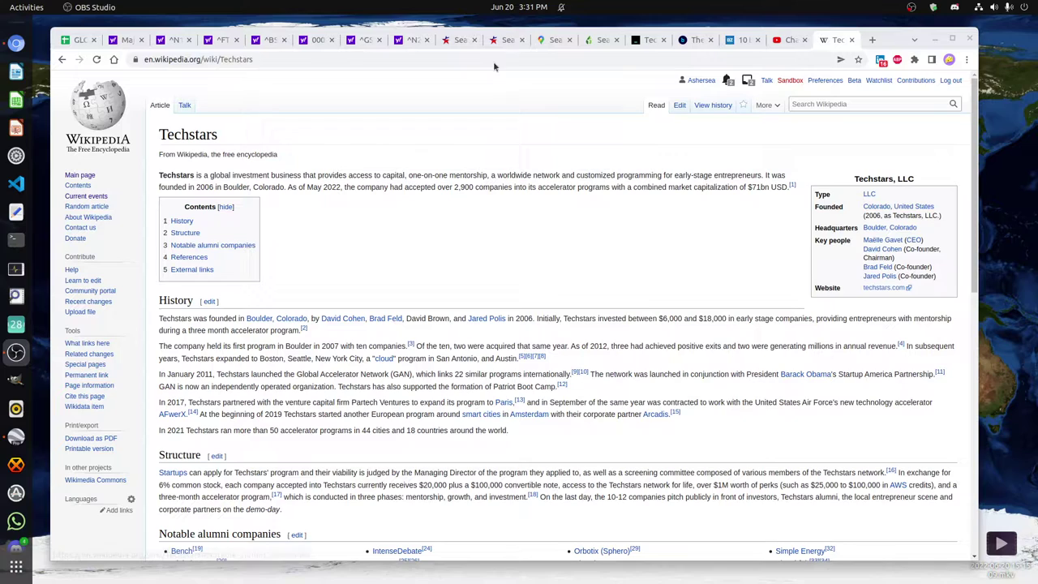
Return to the Techstars portfolio tab listing the 19 unicorn companies
left_click(649, 40)
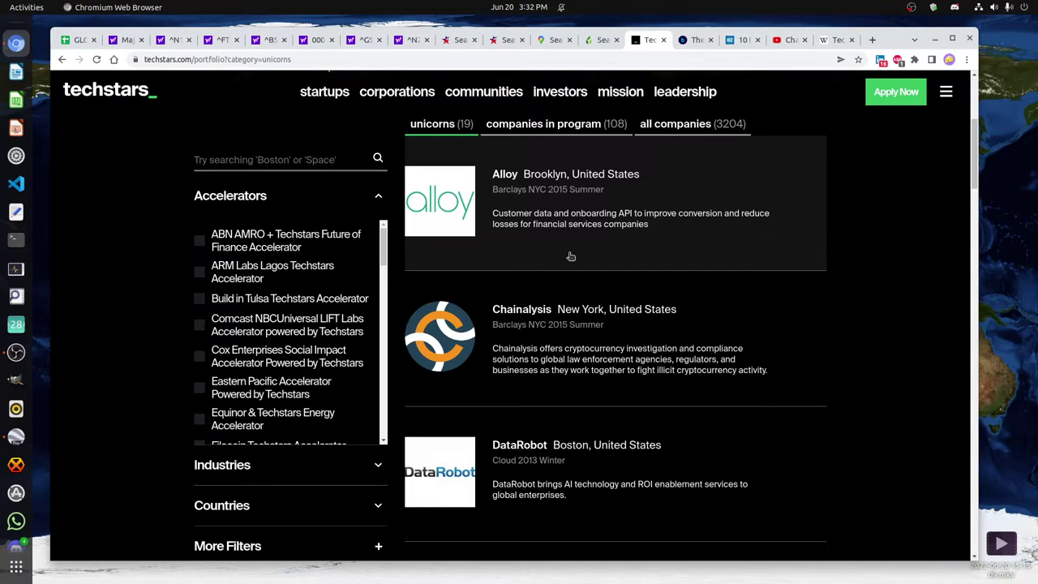
Scroll the unicorns list past DigitalOcean, Outreach and SendGrid down to TradingView, Veho and Zipline
scroll(570, 256, "down", 5)
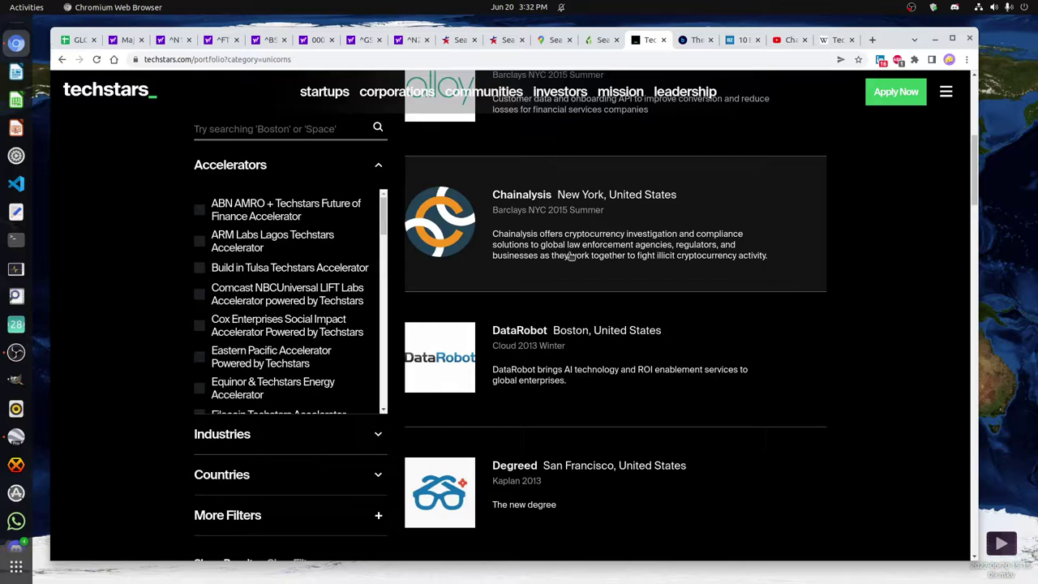
scroll(571, 256, "down", 2)
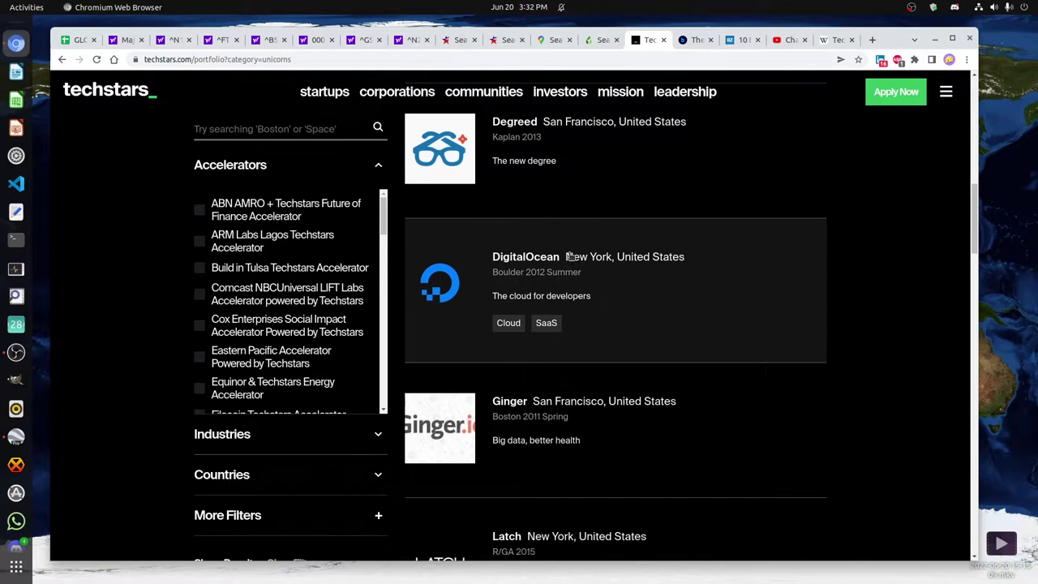
scroll(571, 256, "down", 5)
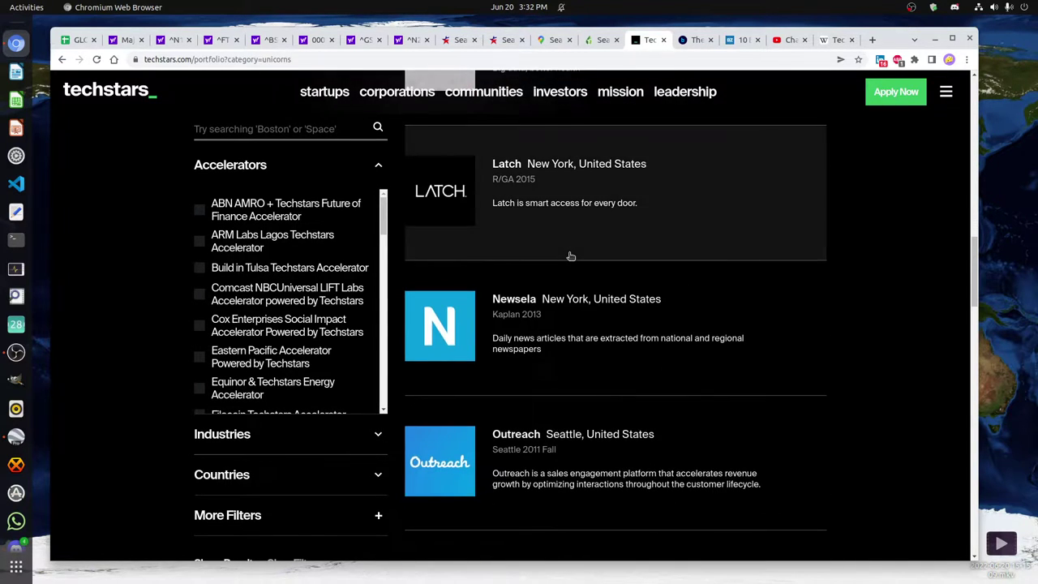
scroll(571, 256, "down", 3)
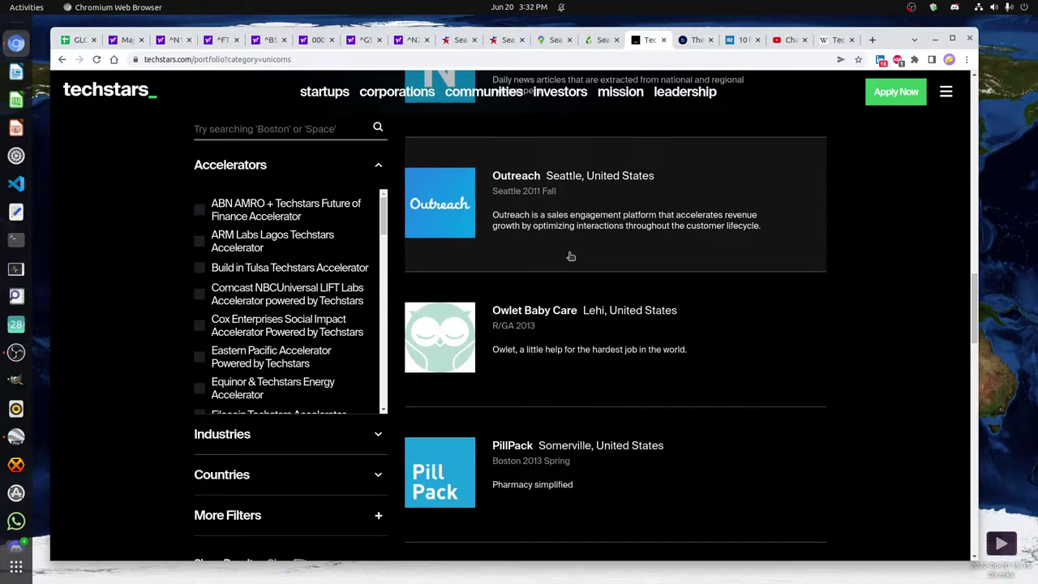
scroll(571, 256, "down", 5)
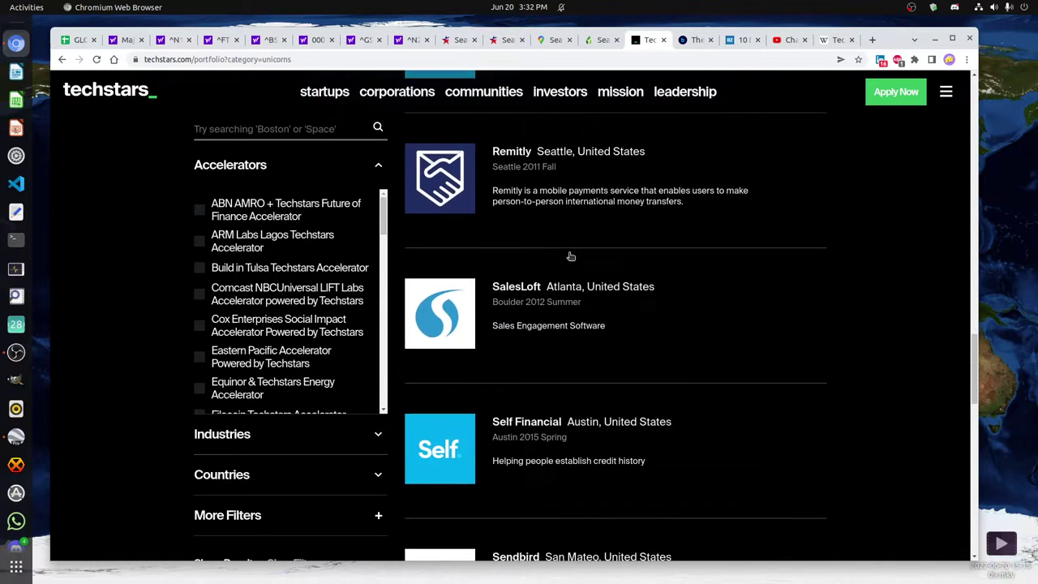
scroll(570, 256, "down", 2)
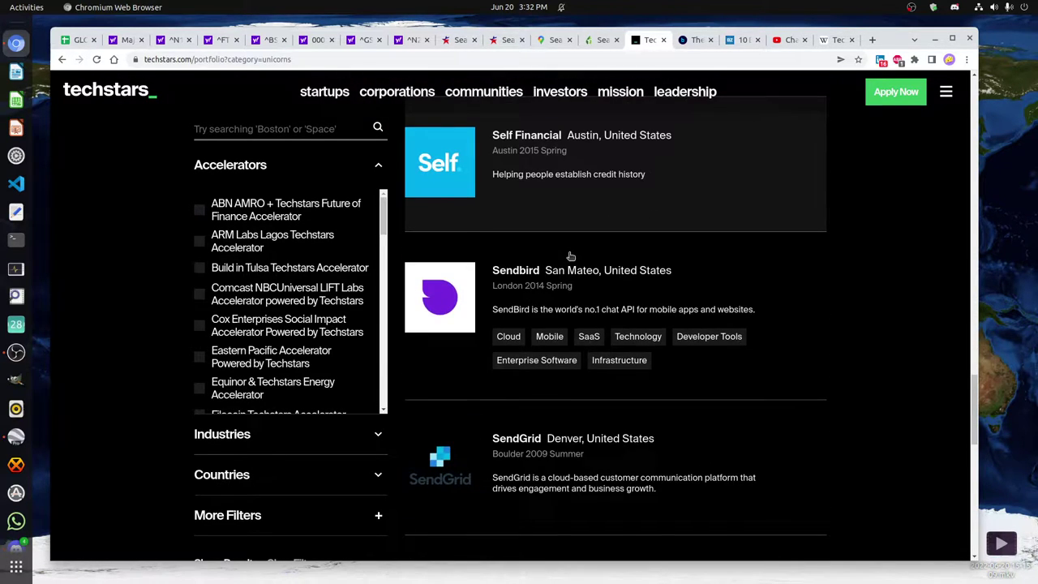
scroll(571, 256, "down", 4)
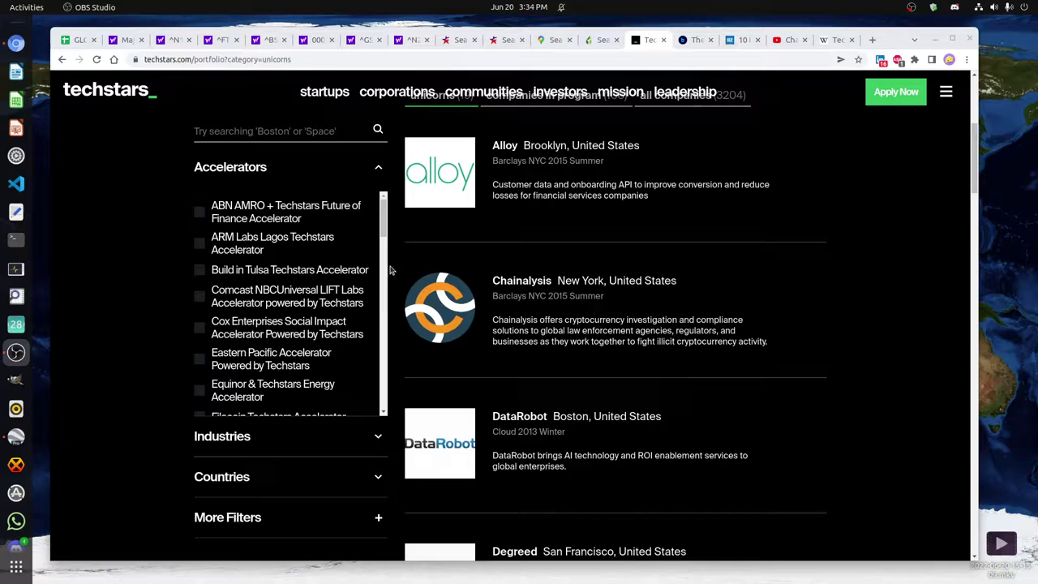
Browse the accelerator names in the unicorn portfolio's Accelerators filter list
left_click(386, 240)
scroll(381, 244, "down", 2)
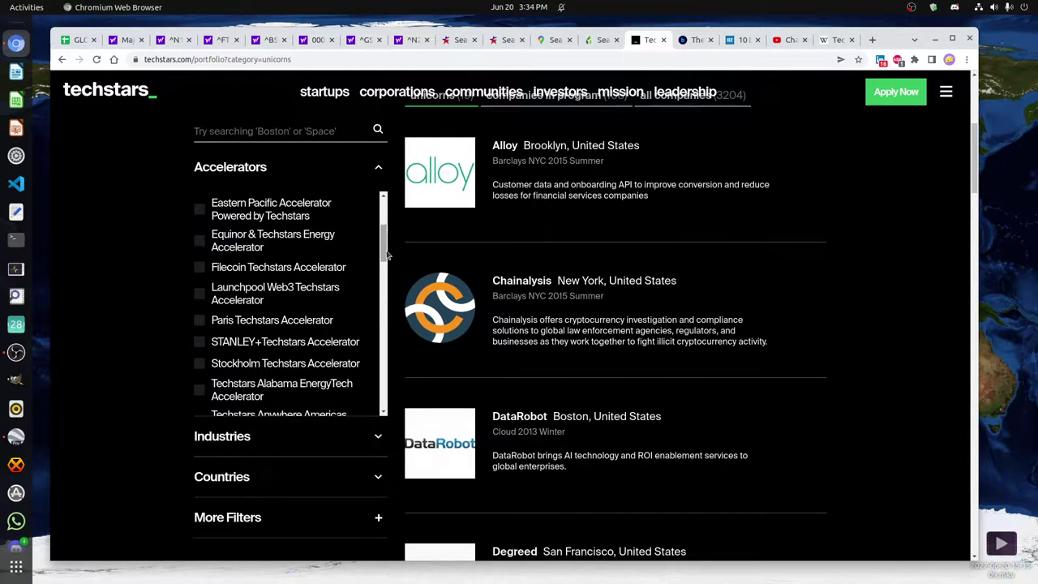
left_click_drag(386, 240, 387, 210)
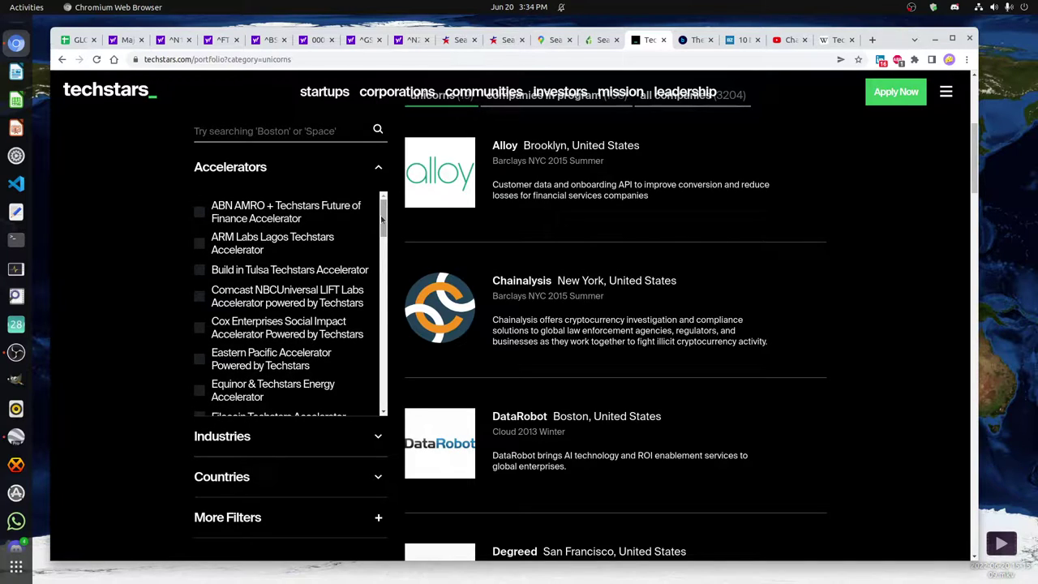
left_click_drag(383, 216, 378, 295)
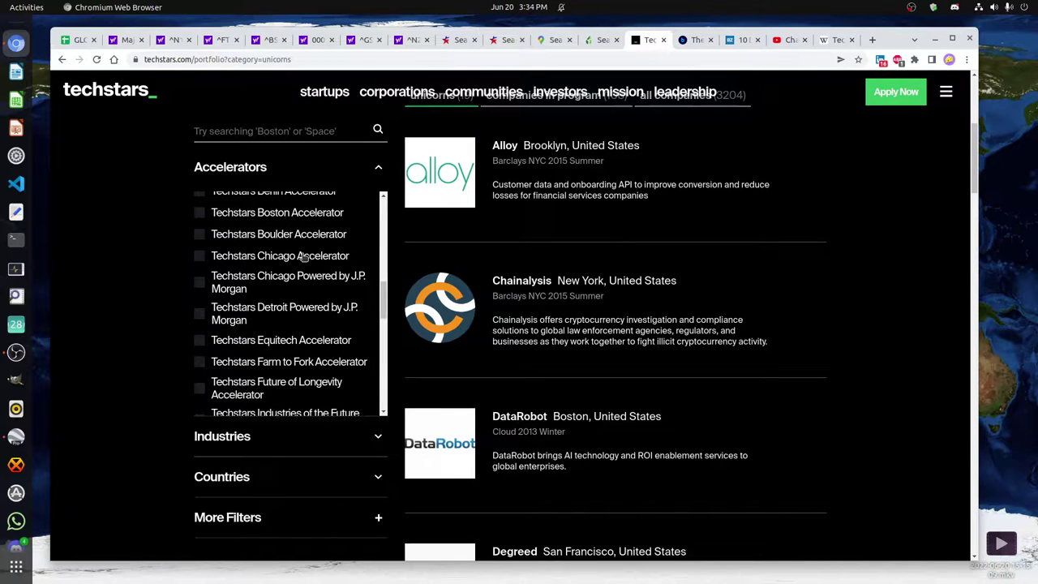
scroll(384, 274, "up", 3)
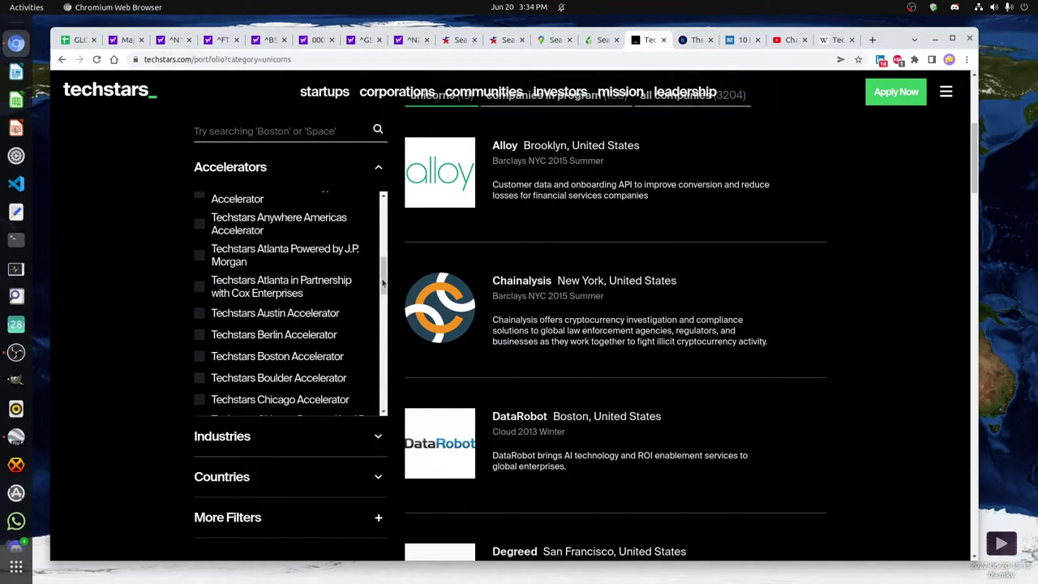
scroll(382, 296, "down", 3)
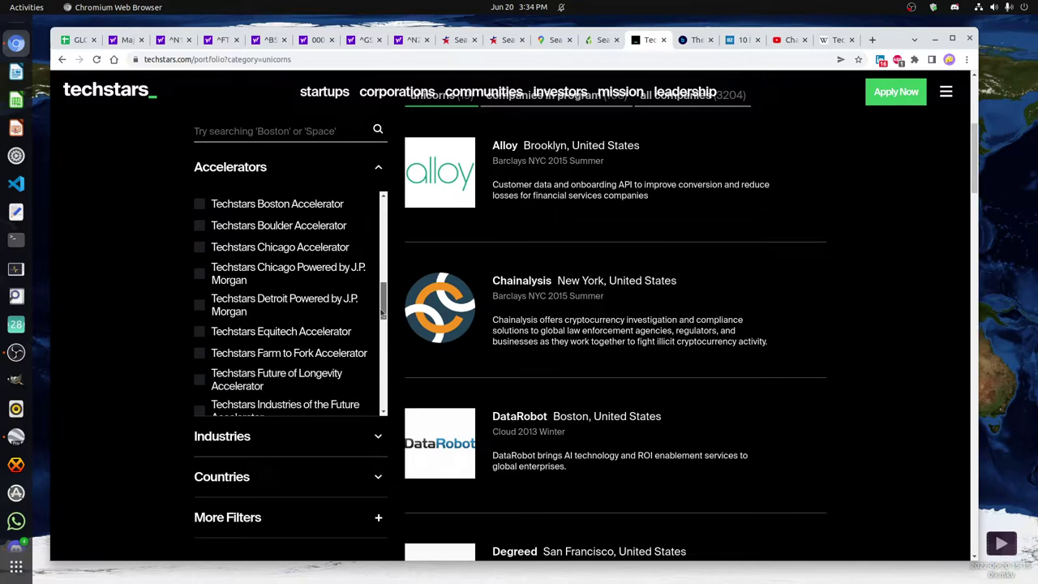
left_click_drag(381, 313, 378, 370)
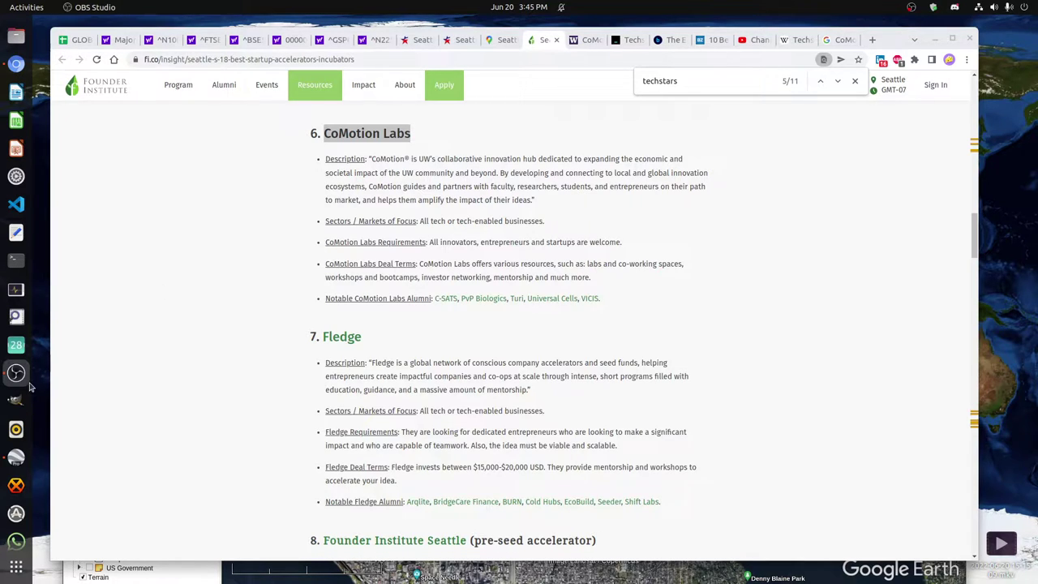
Bring the Google Earth Pro map to the front after reading the CoMotion Labs entry
left_click(16, 457)
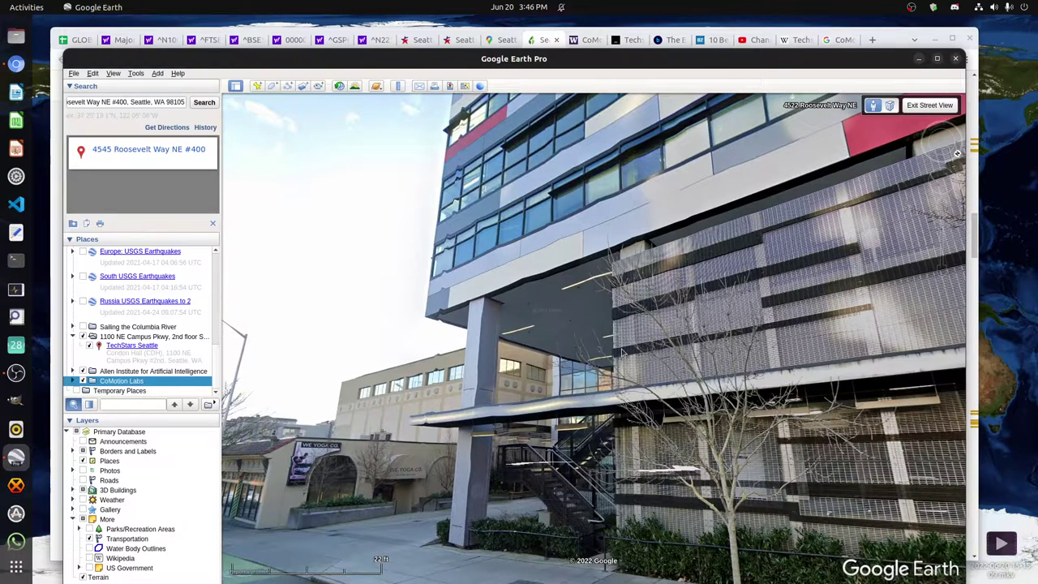
Switch to the CoMotion Labs page and open its CoMotion Labs Startups directory
left_click(18, 374)
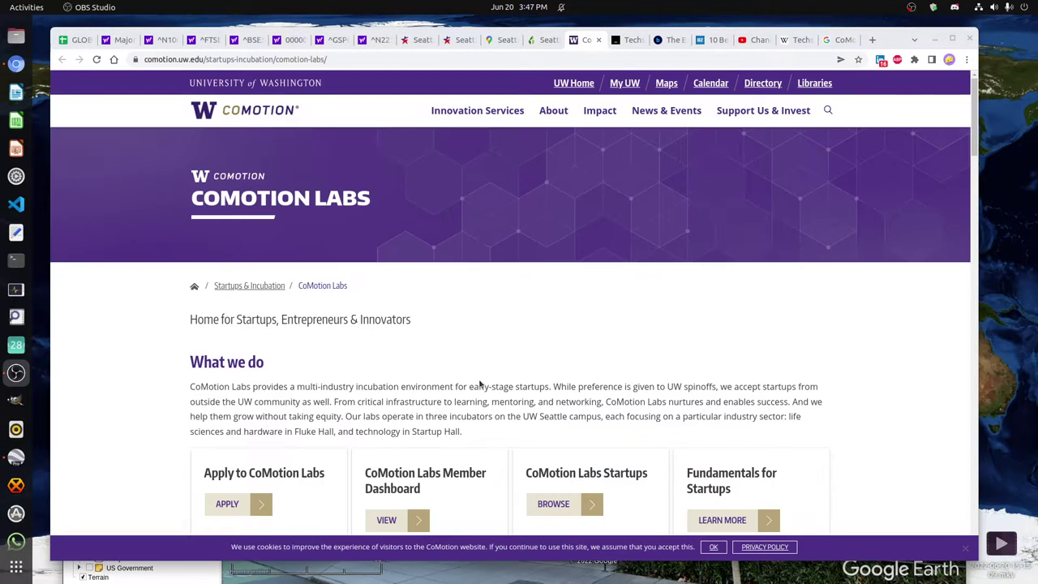
scroll(483, 383, "down", 2)
scroll(483, 382, "down", 6)
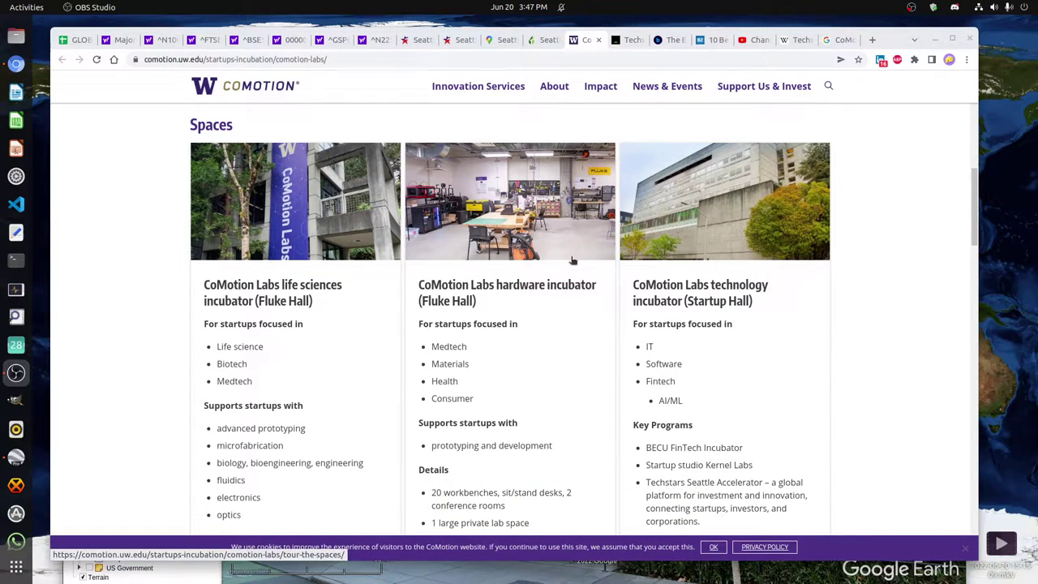
scroll(572, 260, "up", 4)
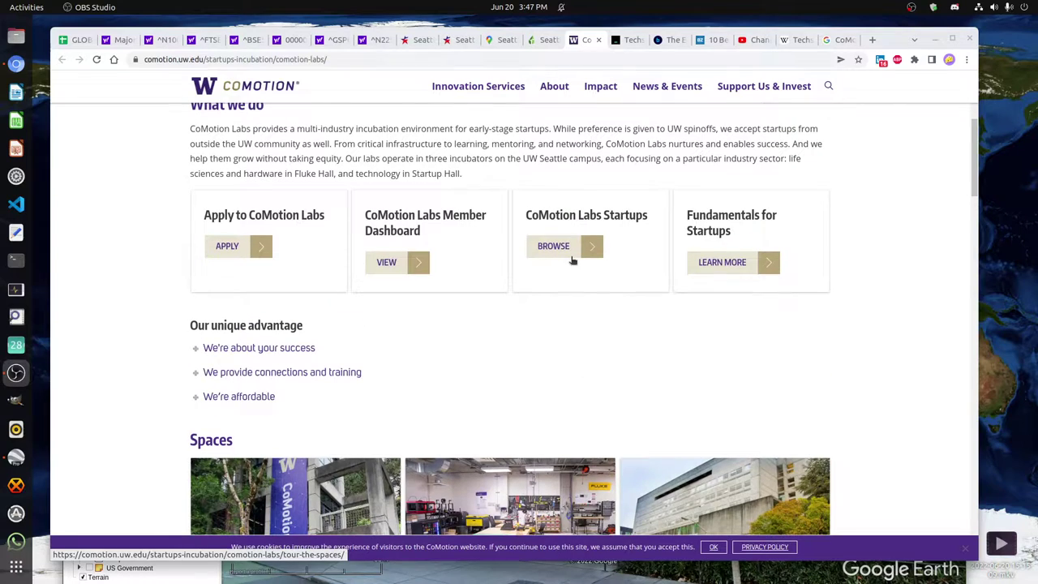
left_click(569, 251)
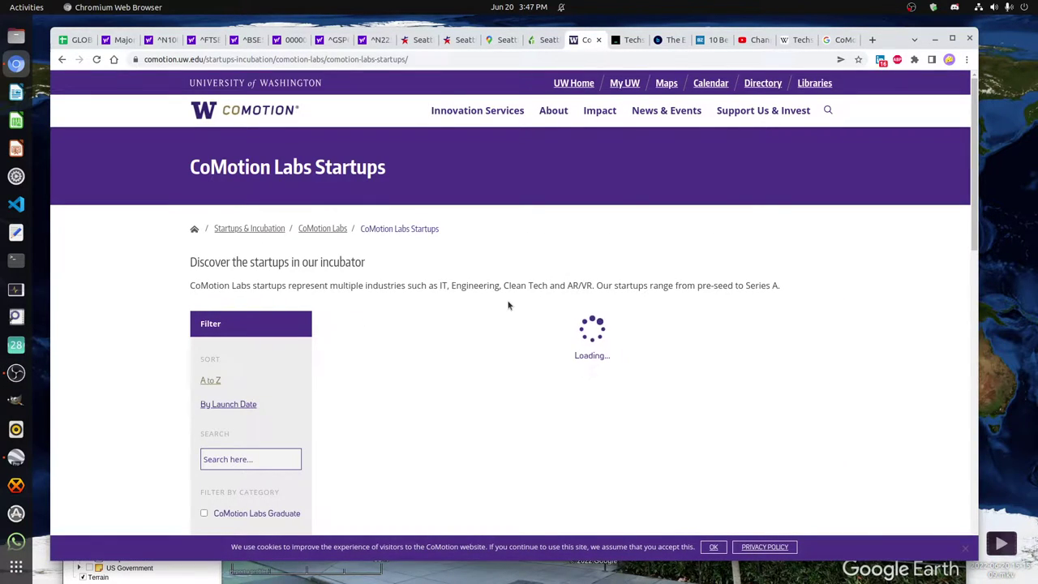
Scroll through the first entries of the CoMotion Labs startups list
scroll(509, 305, "down", 3)
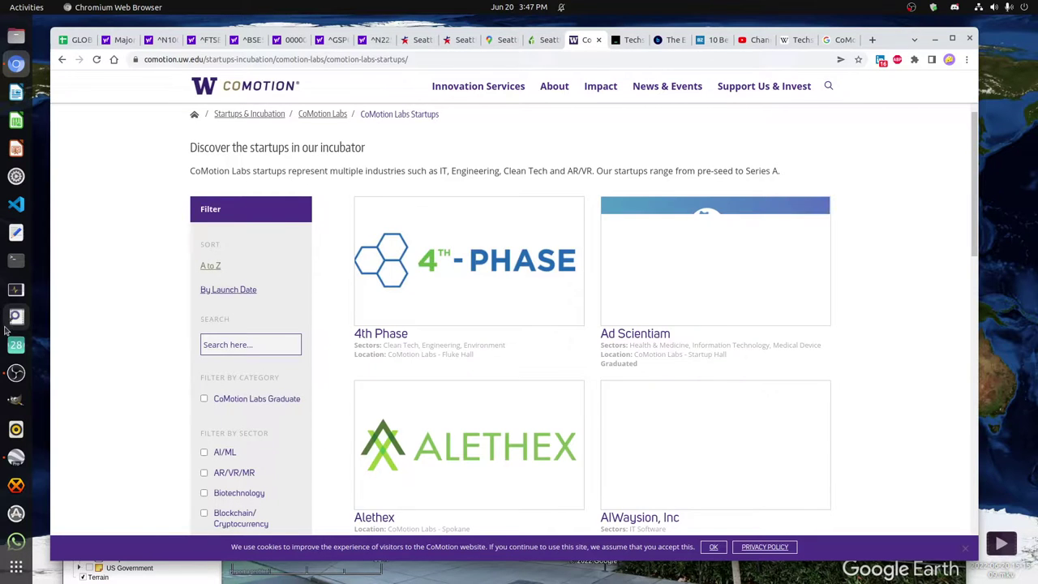
scroll(347, 321, "down", 13)
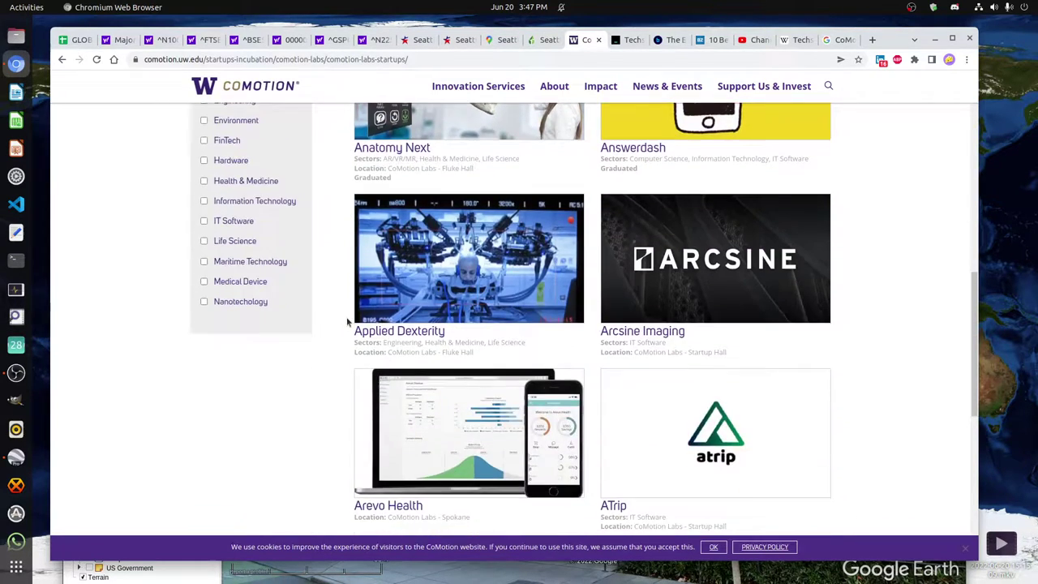
scroll(346, 321, "down", 7)
scroll(346, 321, "up", 4)
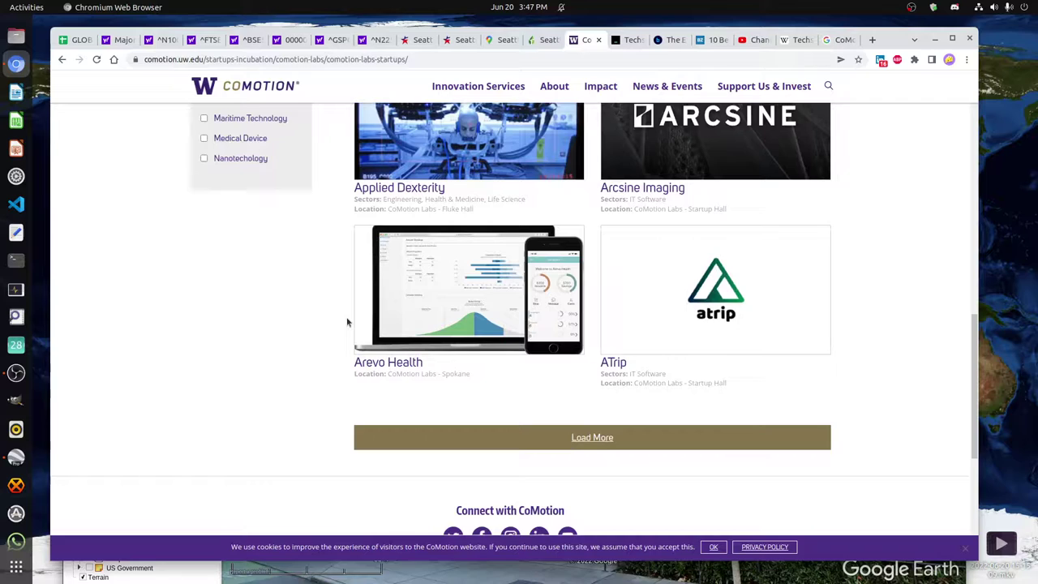
scroll(347, 322, "up", 2)
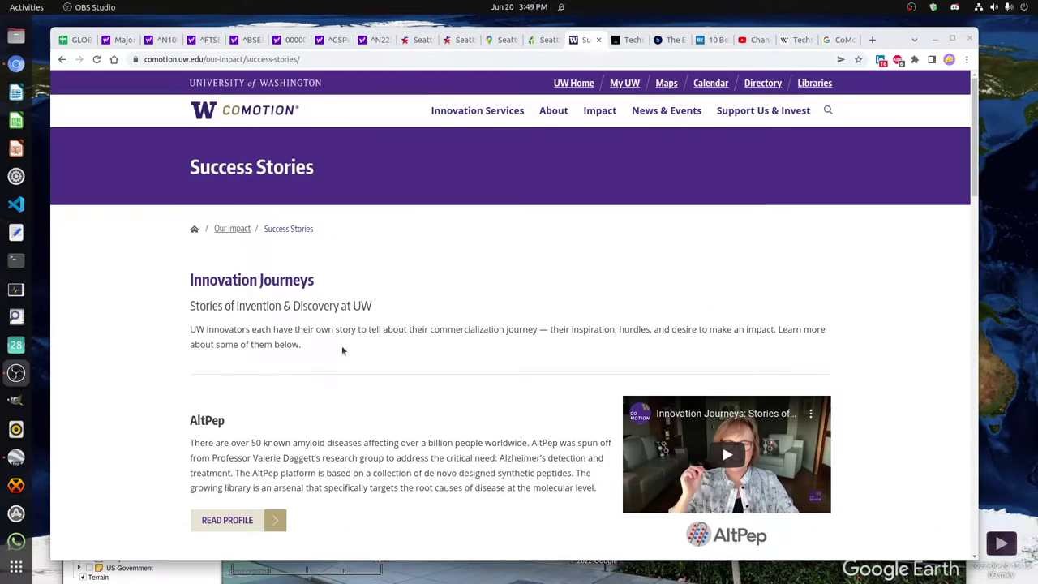
Scroll up and down through CoMotion's Success Stories page
scroll(491, 333, "down", 5)
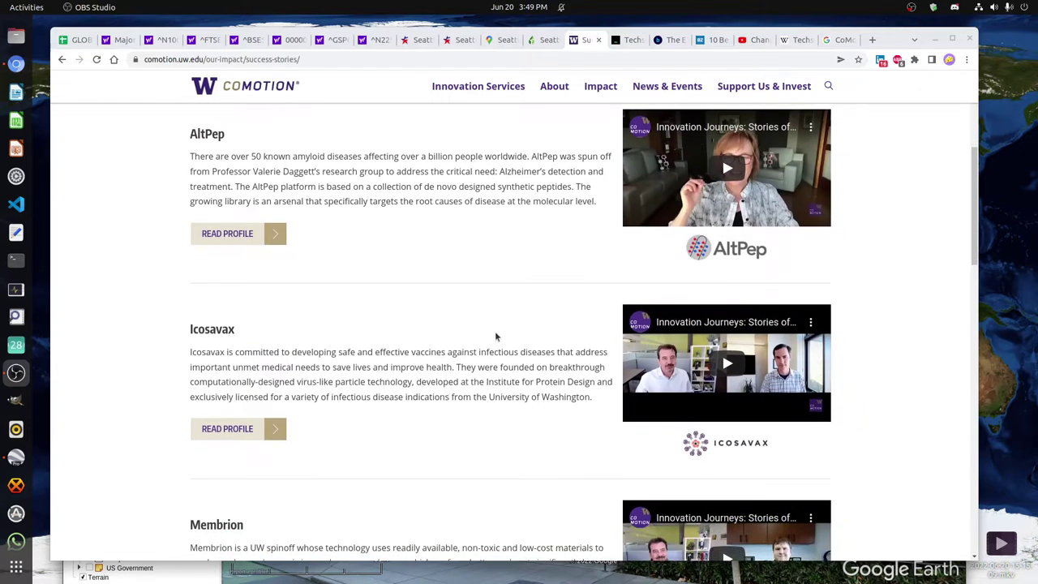
scroll(496, 335, "down", 3)
scroll(496, 335, "down", 4)
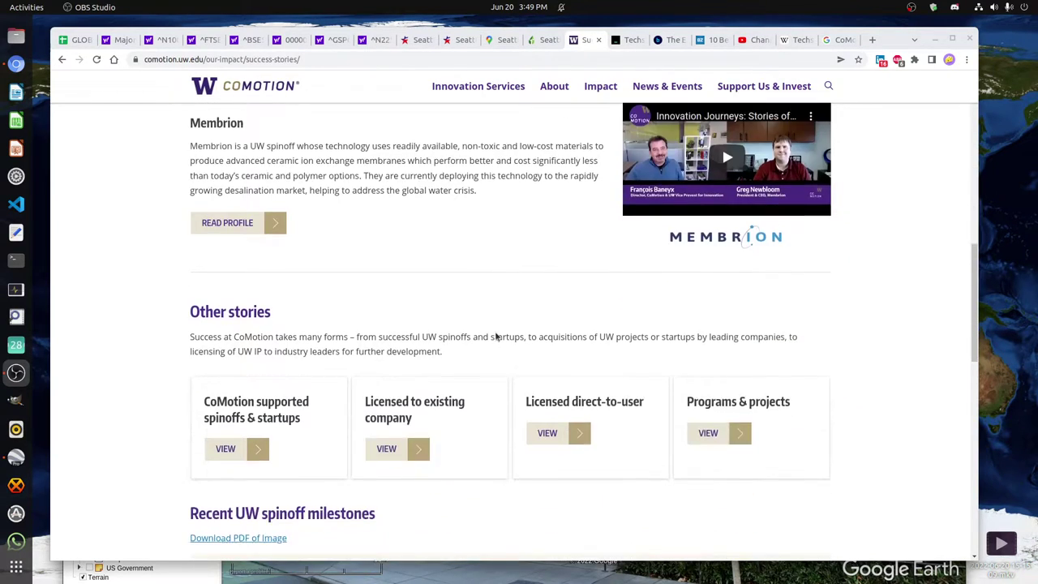
scroll(496, 336, "up", 2)
scroll(496, 335, "up", 5)
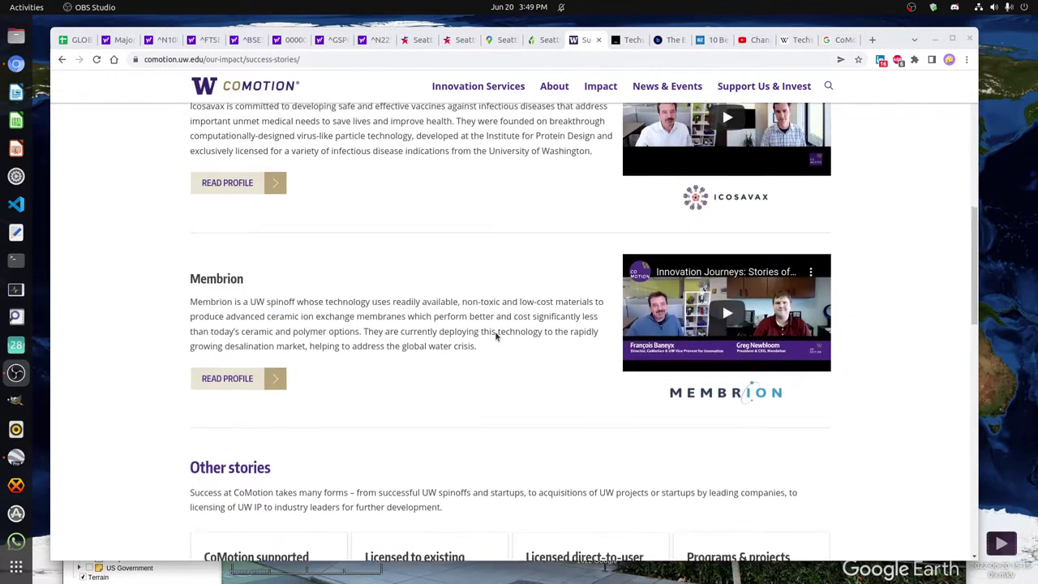
scroll(496, 336, "down", 1)
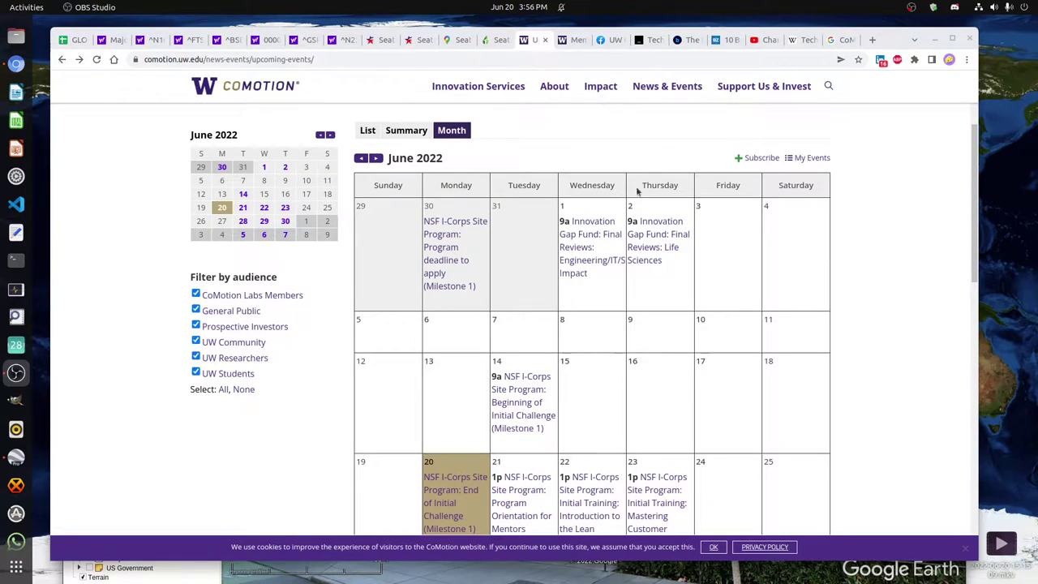
Open the June 1 Innovation Gap Fund: Final Reviews event from Upcoming Events and read its details
mouse_move(668, 91)
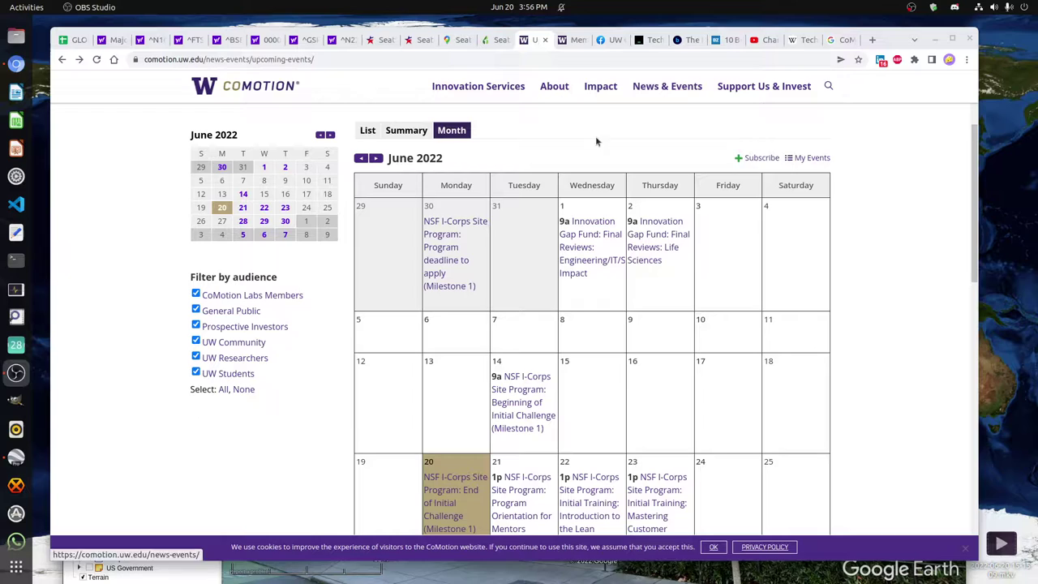
scroll(594, 158, "down", 2)
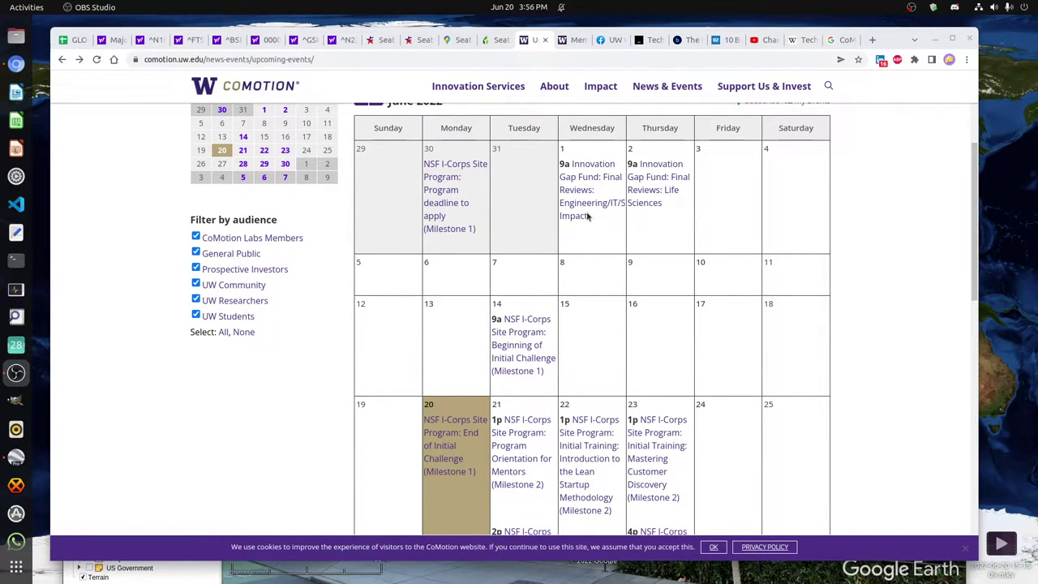
left_click(588, 208)
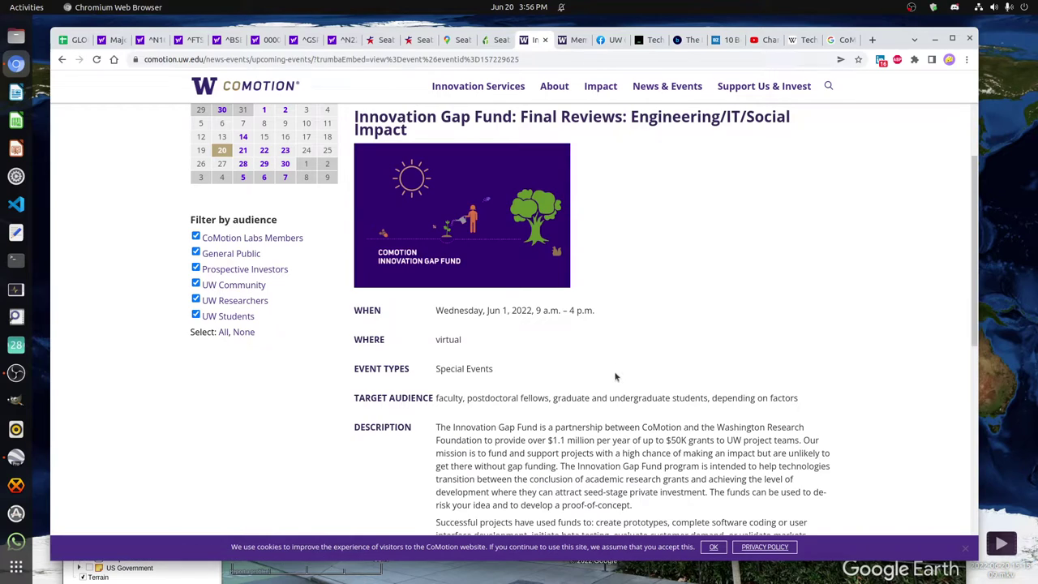
scroll(616, 377, "down", 3)
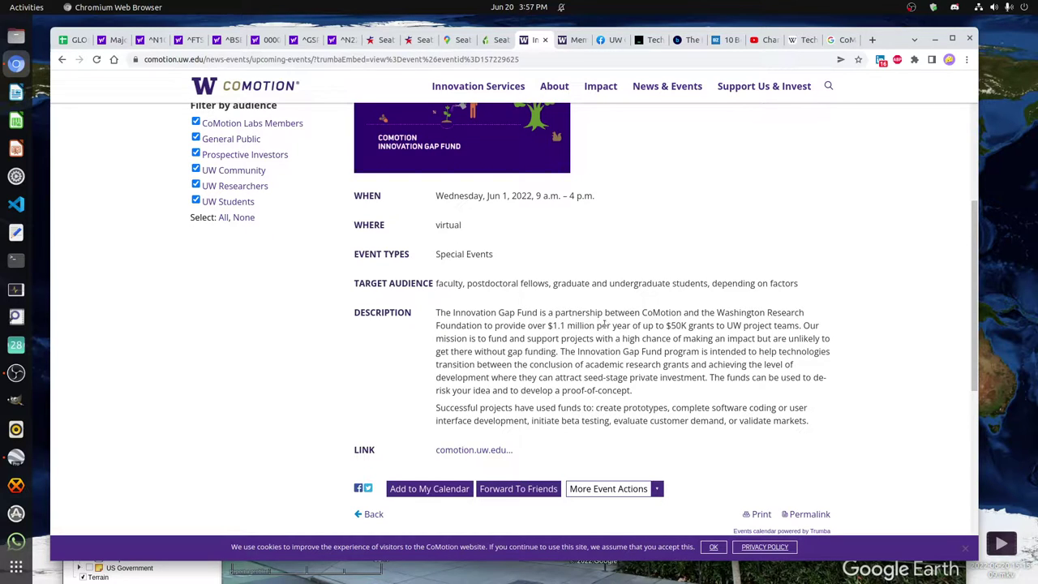
scroll(608, 327, "up", 5)
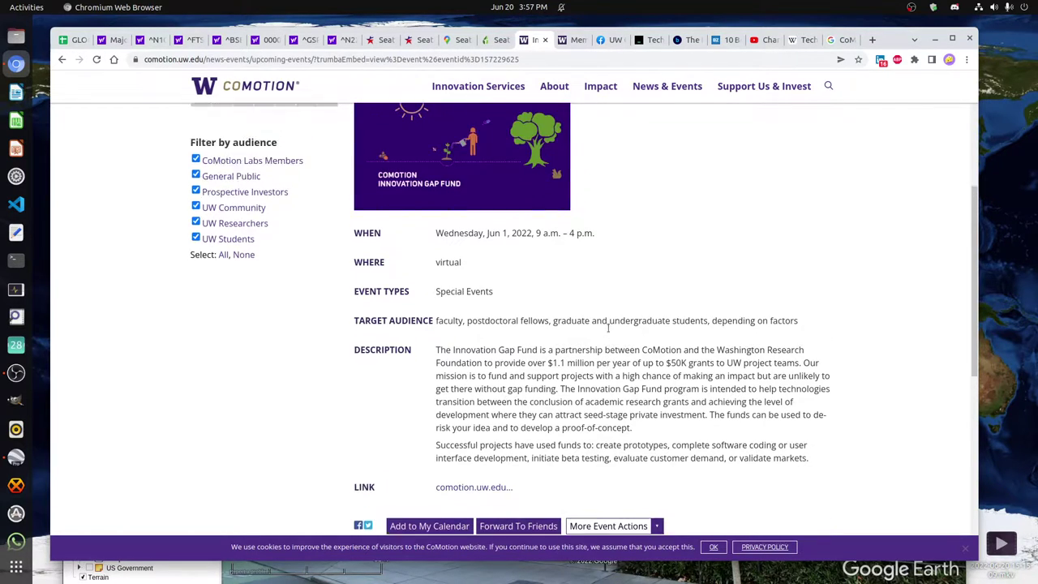
scroll(608, 328, "up", 3)
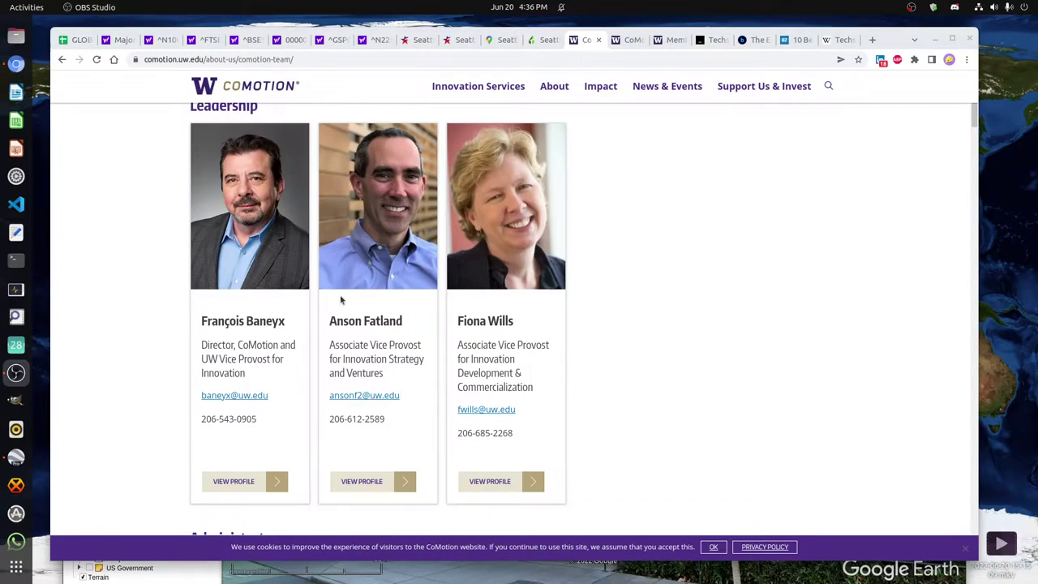
mouse_move(555, 87)
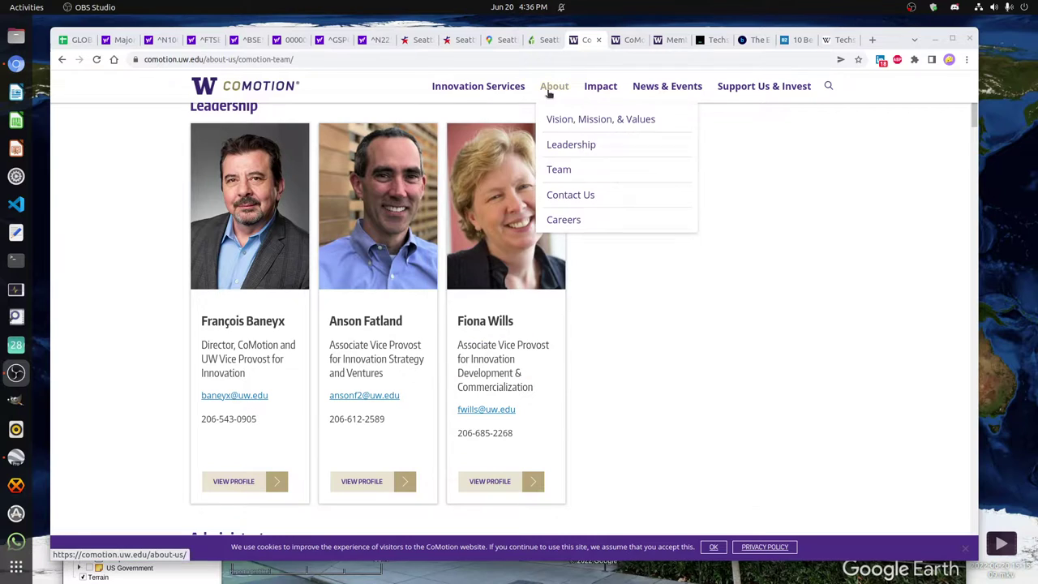
left_click(873, 202)
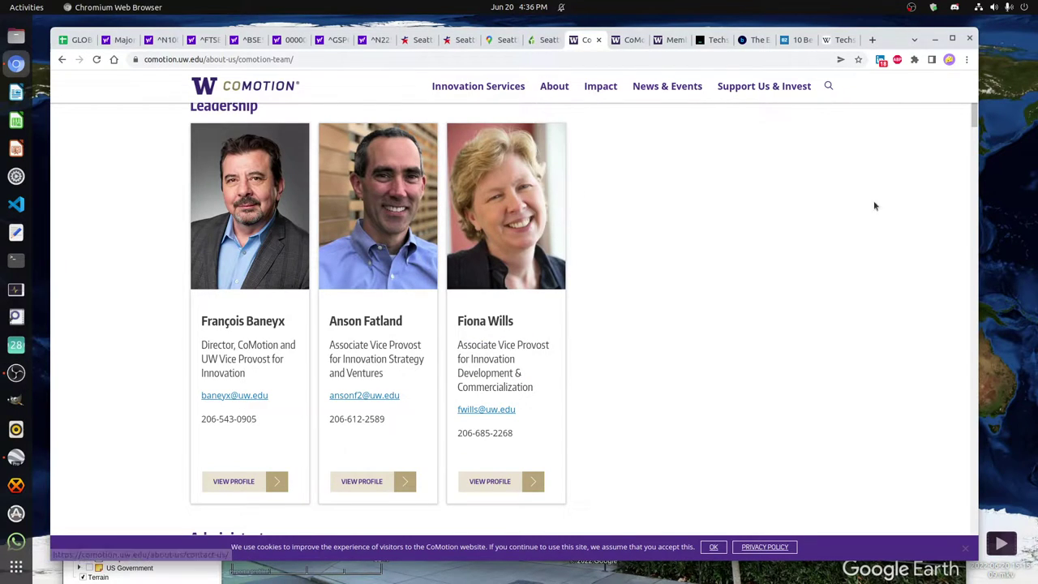
mouse_move(974, 119)
left_mouse_down()
mouse_move(977, 434)
mouse_move(977, 104)
left_mouse_up()
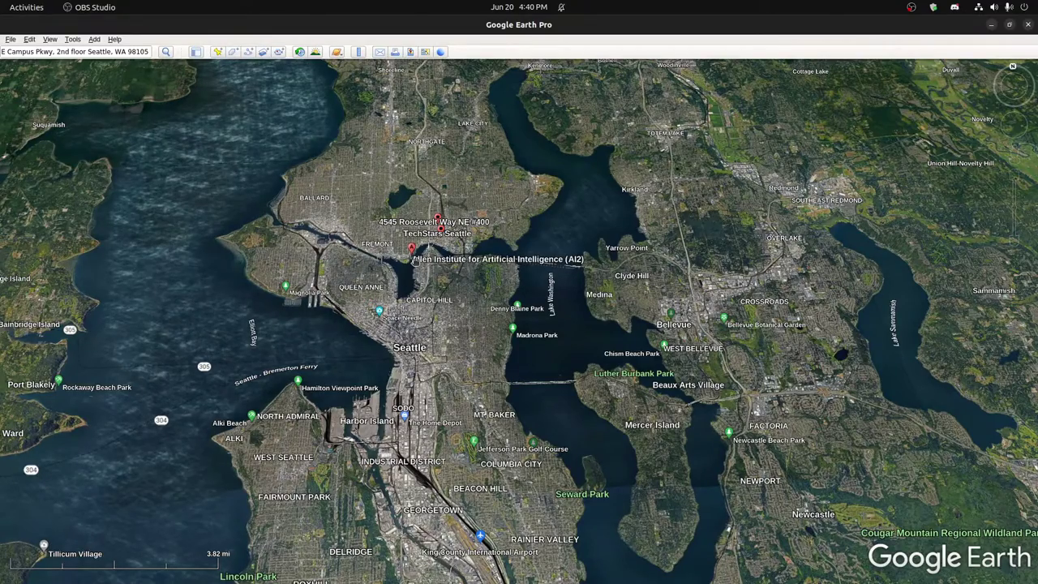
Zoom toward the AI2 placemark by Lake Union, tilt the 3D view, and close in on the building
scroll(411, 259, "up", 3)
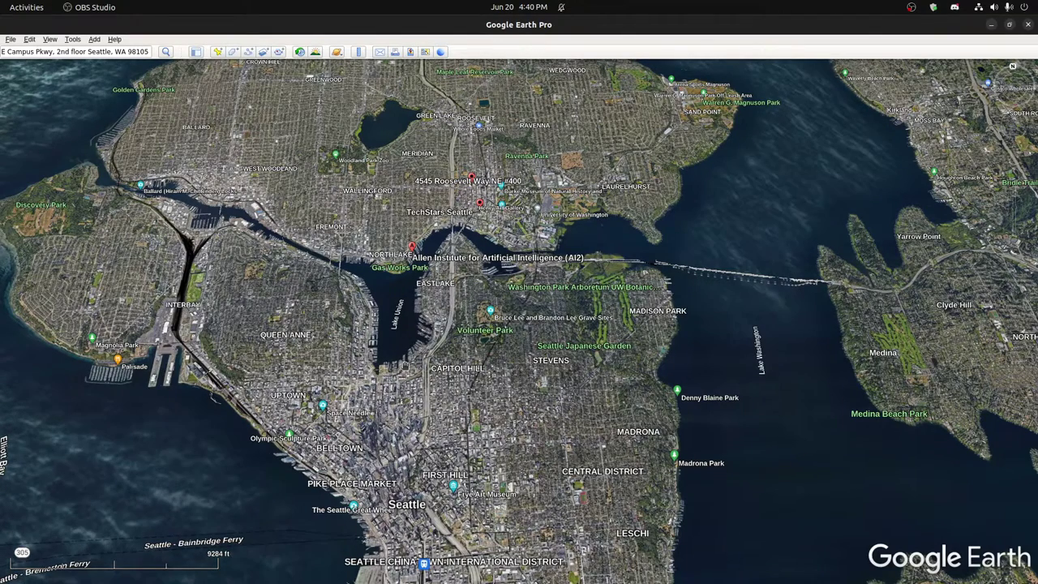
scroll(407, 242, "up", 3)
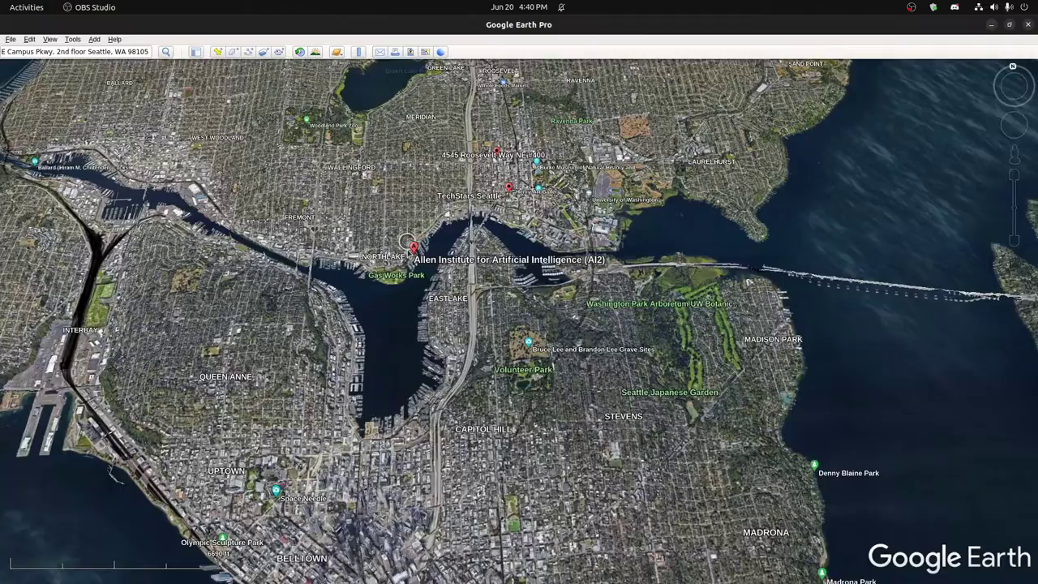
scroll(407, 241, "up", 1)
scroll(407, 242, "up", 1)
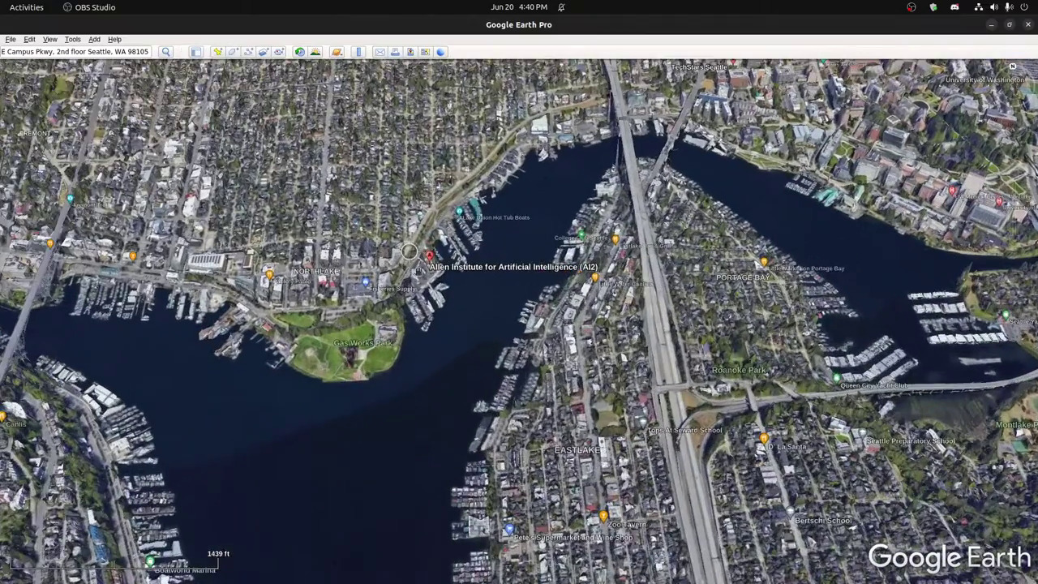
scroll(404, 280, "up", 1)
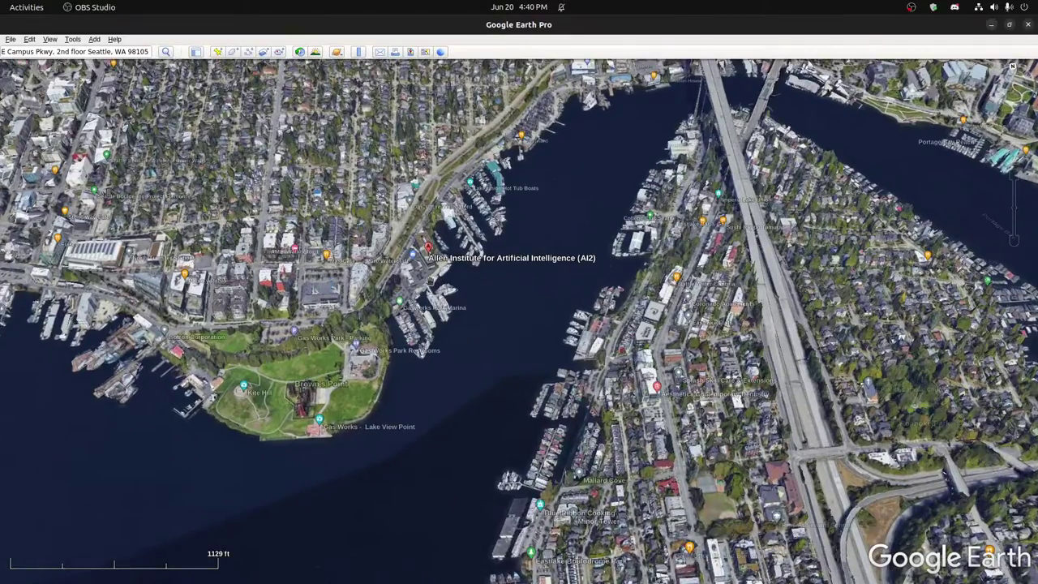
left_click_drag(403, 280, 520, 362)
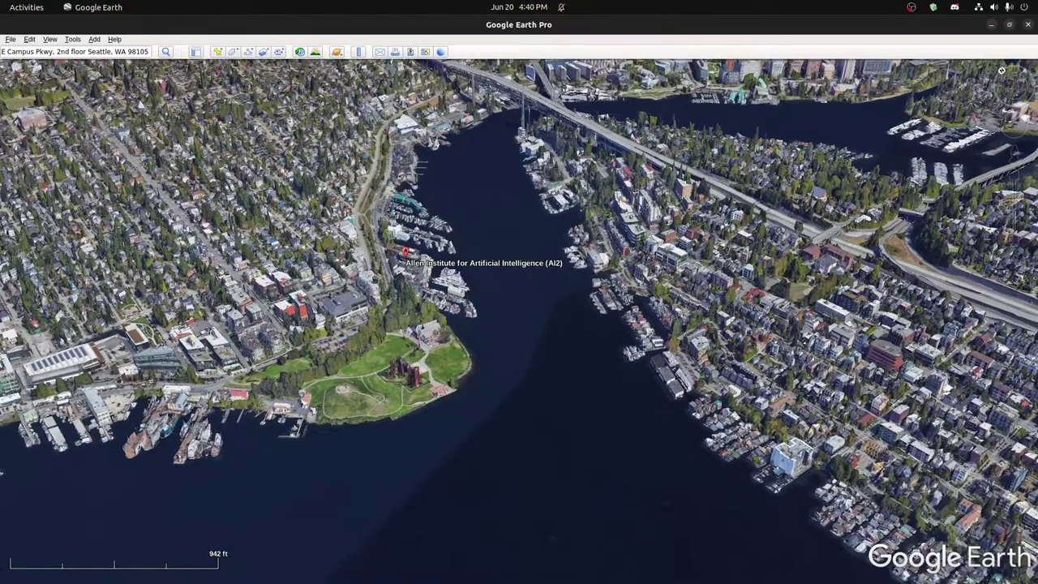
scroll(383, 278, "up", 5)
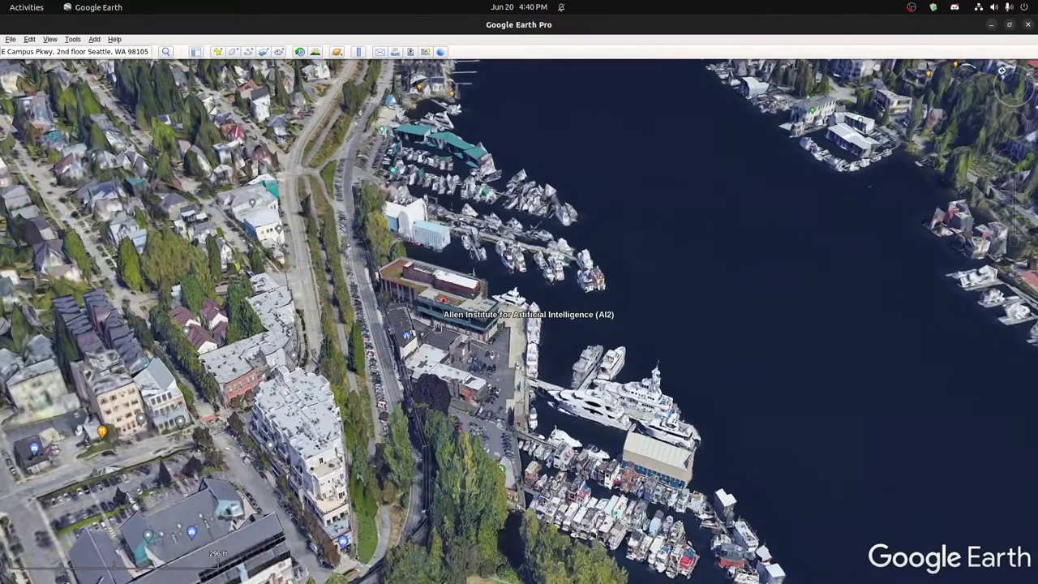
scroll(438, 328, "up", 2)
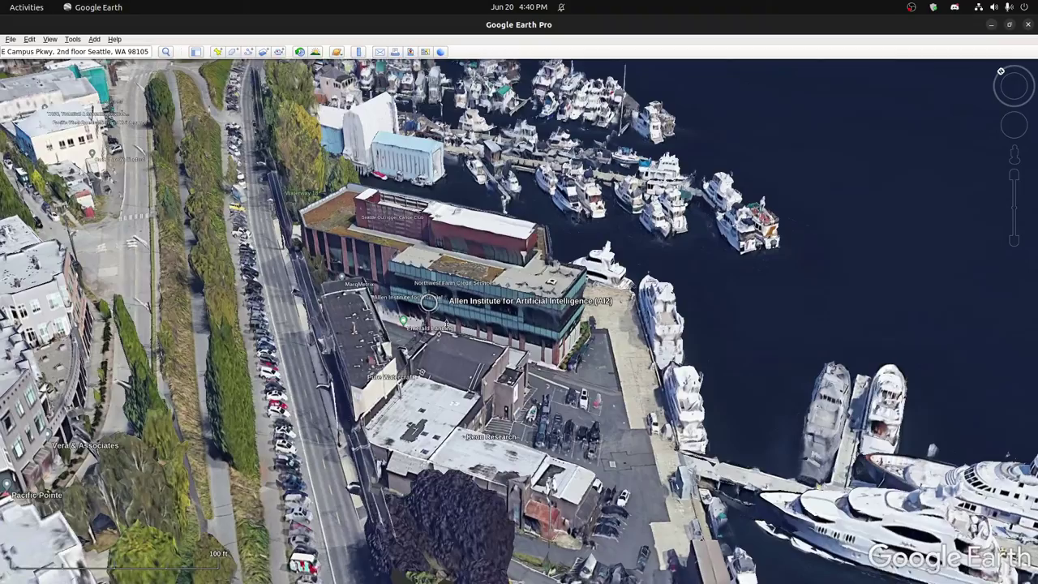
scroll(428, 302, "up", 2)
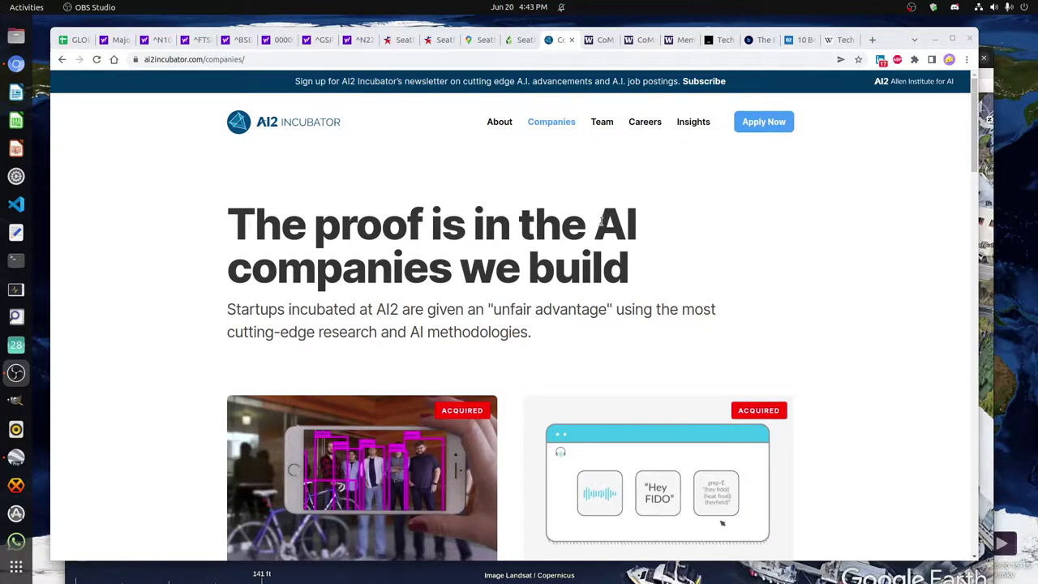
Scroll down through AI2 Incubator's Companies page to review the incubated startups
scroll(598, 227, "down", 5)
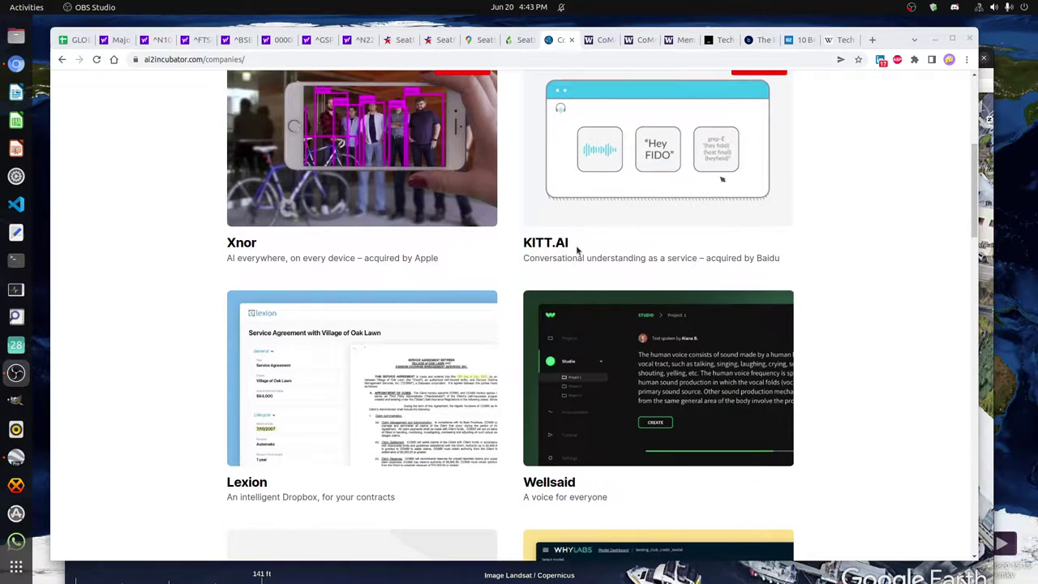
scroll(578, 250, "down", 6)
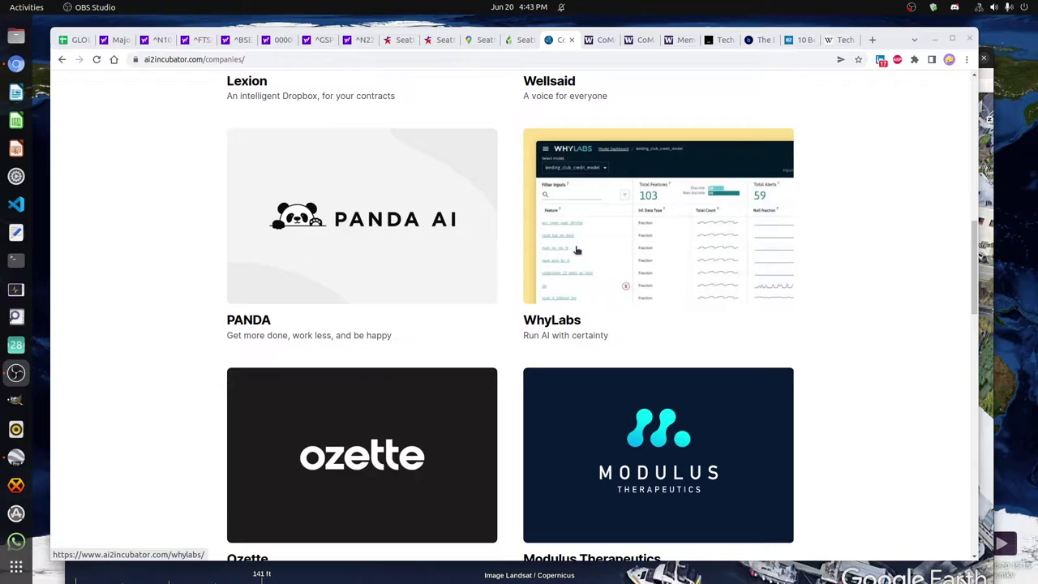
scroll(577, 251, "down", 1)
scroll(577, 250, "down", 5)
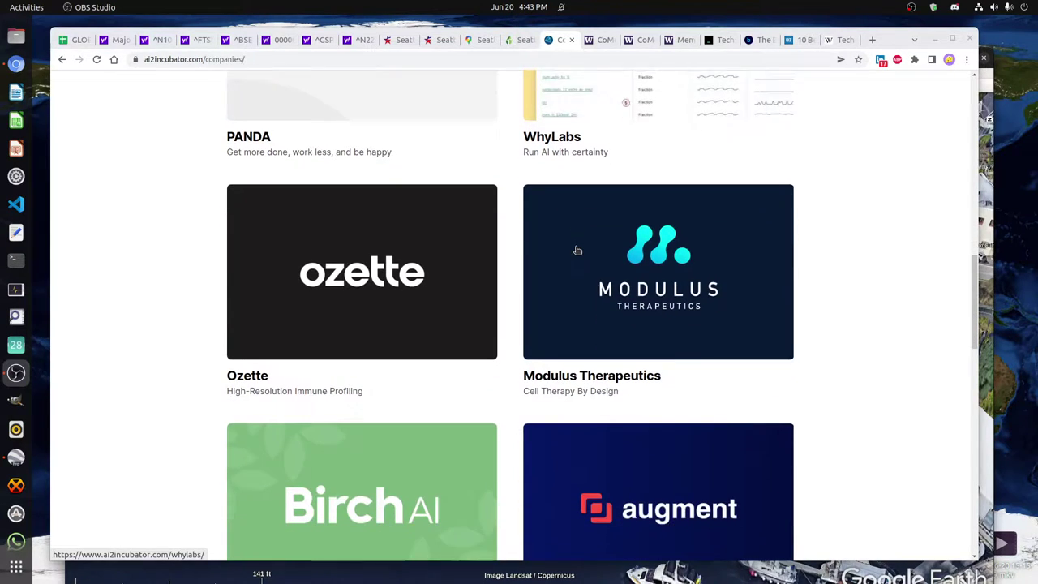
scroll(577, 250, "down", 6)
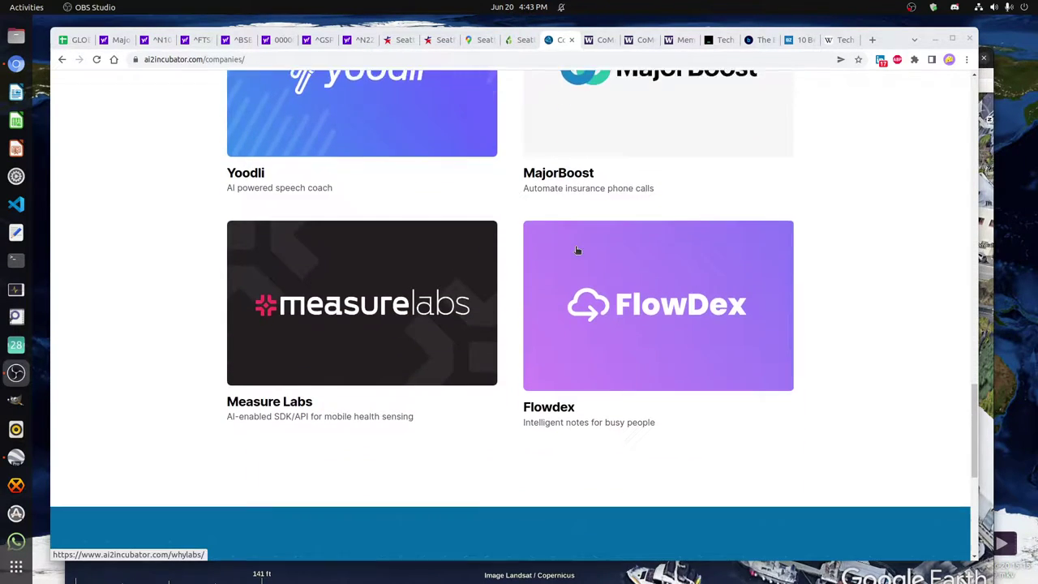
Return to the top and open the Careers board 'Join an AI-first startup'
scroll(577, 251, "up", 1)
scroll(577, 251, "up", 10)
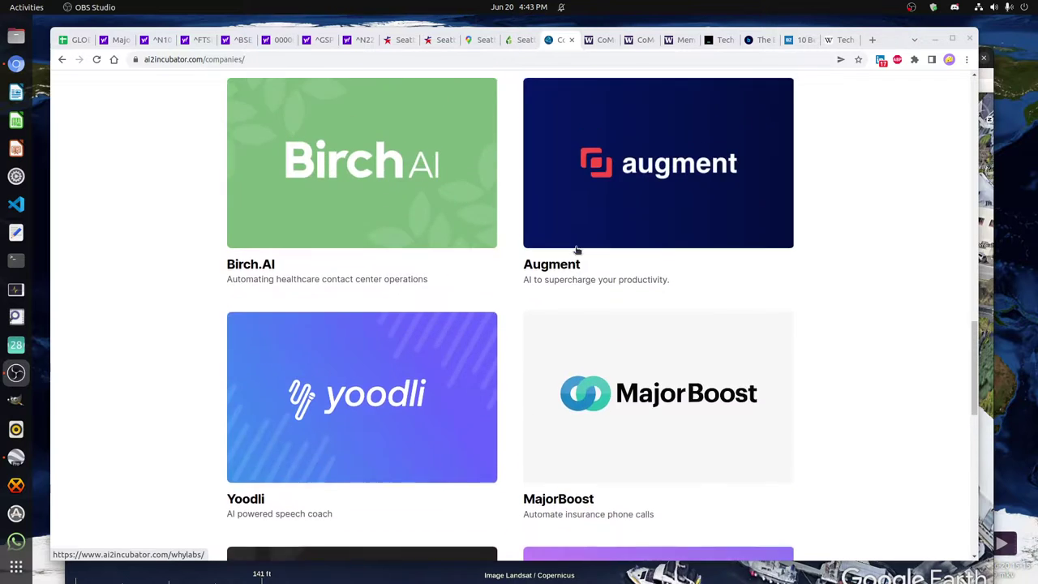
scroll(577, 251, "up", 10)
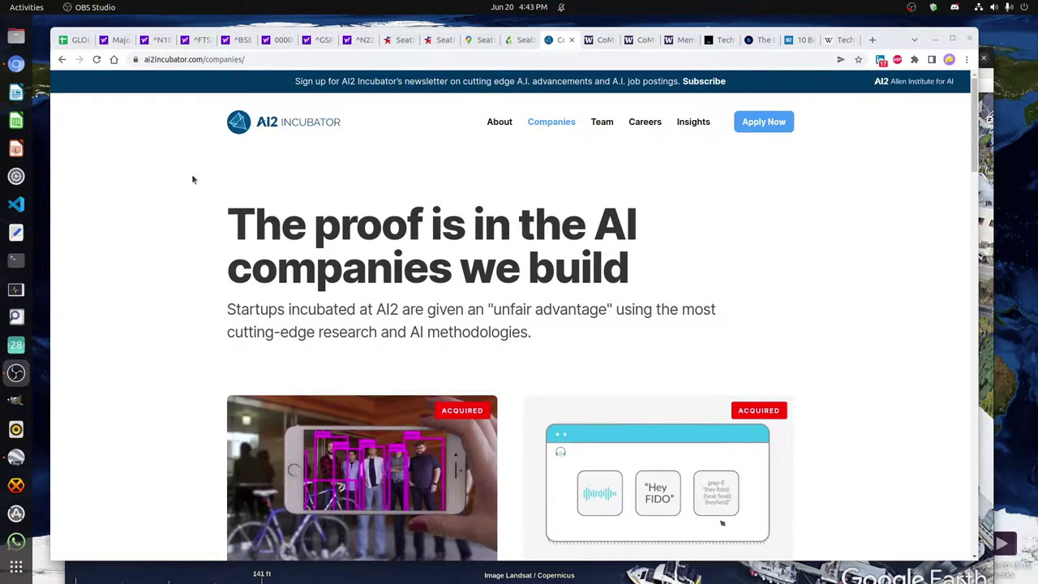
left_click(645, 121)
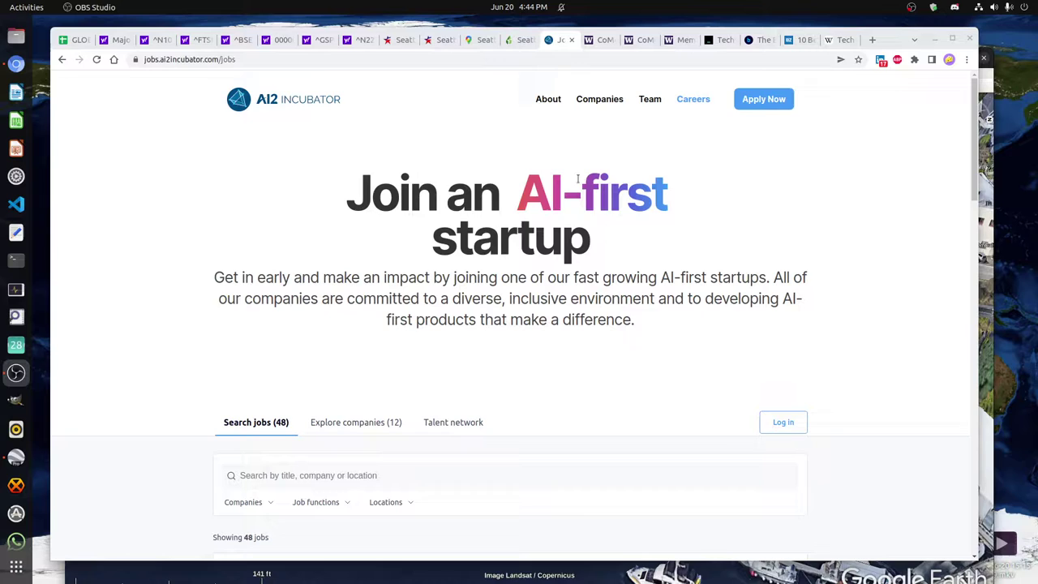
scroll(568, 268, "down", 5)
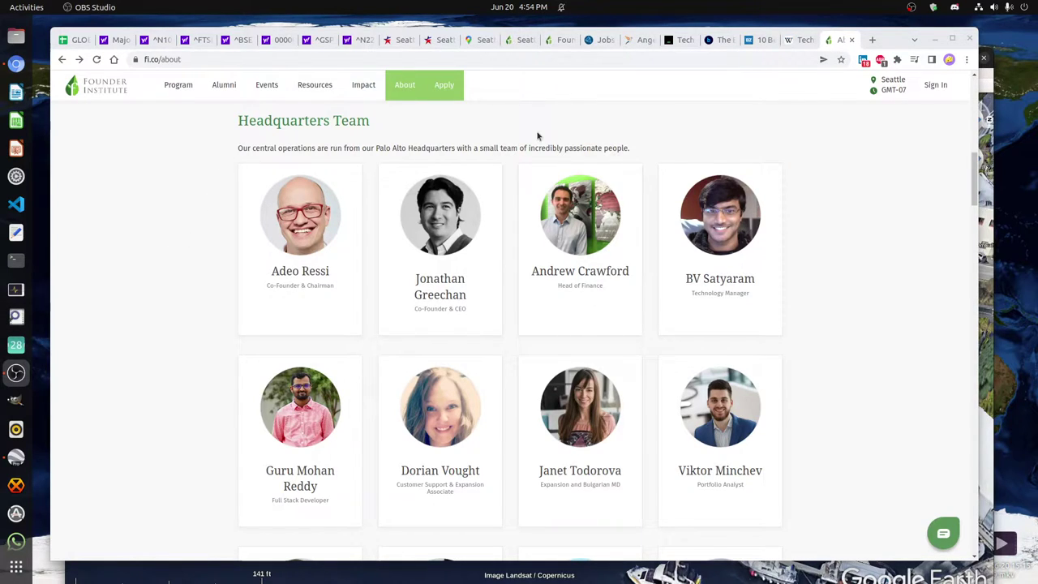
Browse the Headquarters Team on fi.co/about and move on to the Alumni graduates page
mouse_move(400, 91)
scroll(297, 144, "up", 3)
scroll(297, 146, "up", 4)
scroll(296, 150, "down", 10)
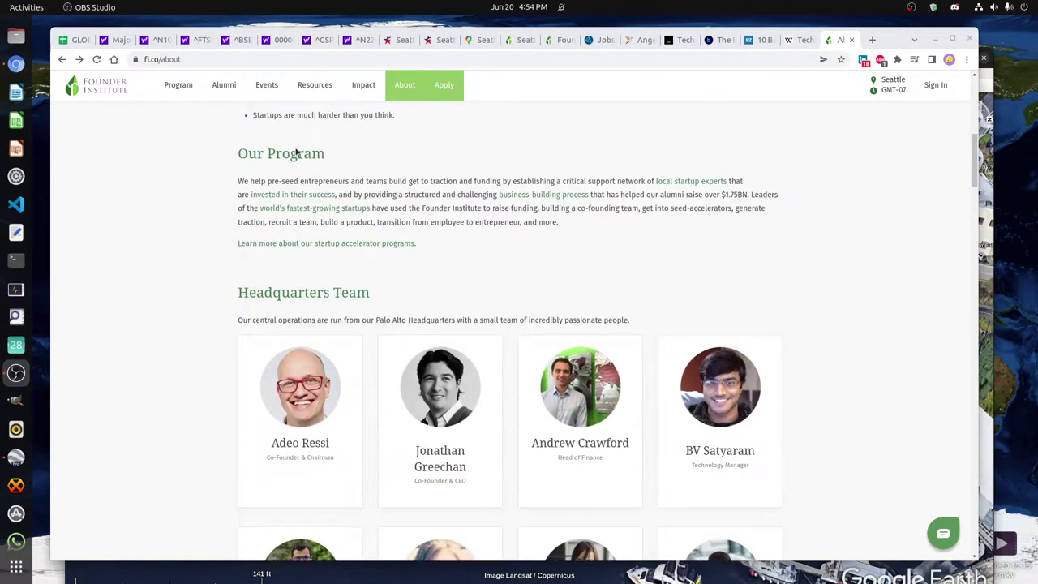
scroll(296, 152, "up", 3)
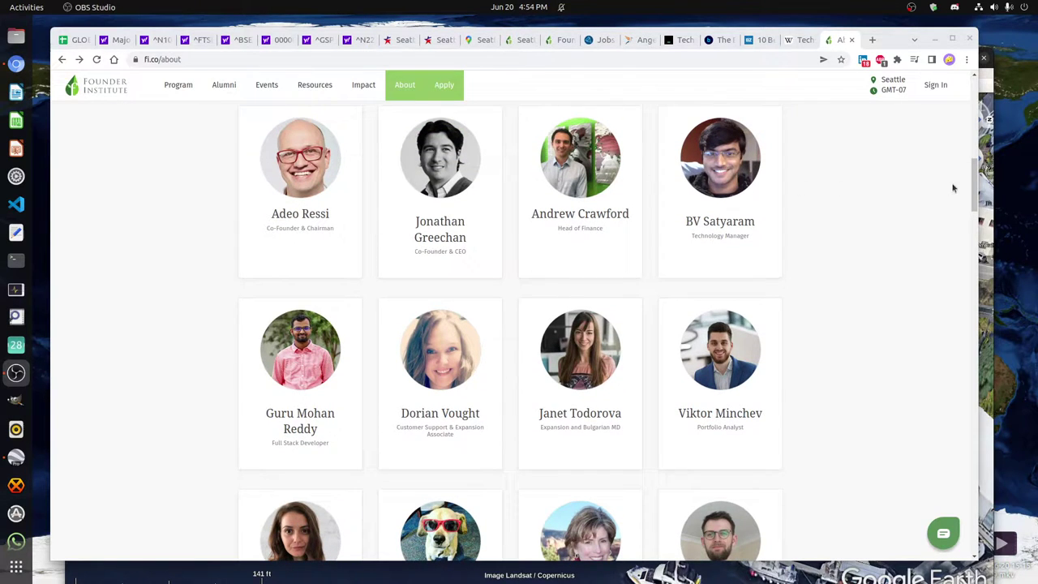
mouse_move(975, 187)
left_mouse_down()
mouse_move(968, 436)
mouse_move(981, 160)
mouse_move(980, 174)
left_mouse_up()
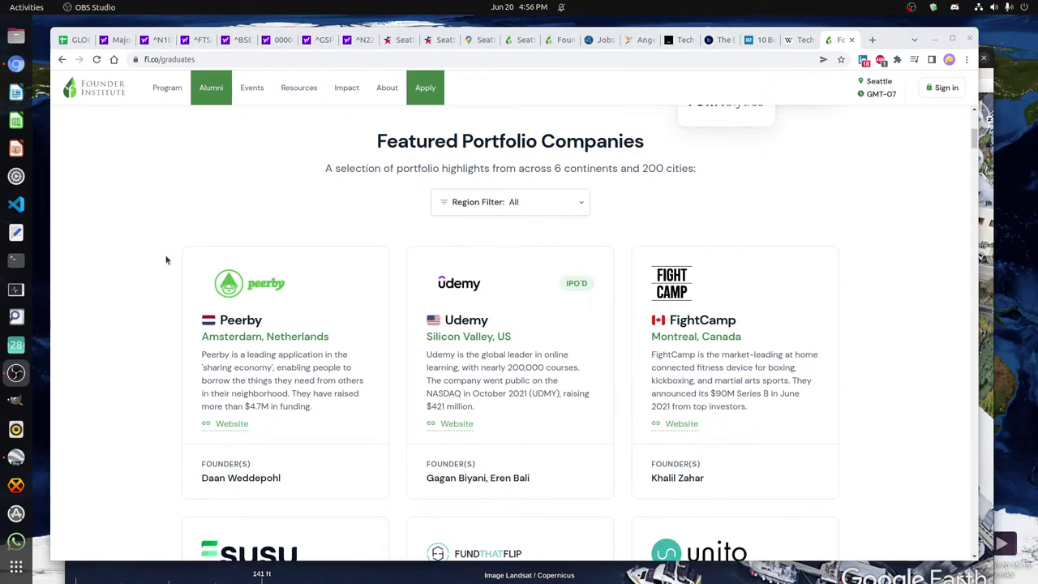
scroll(208, 217, "down", 5)
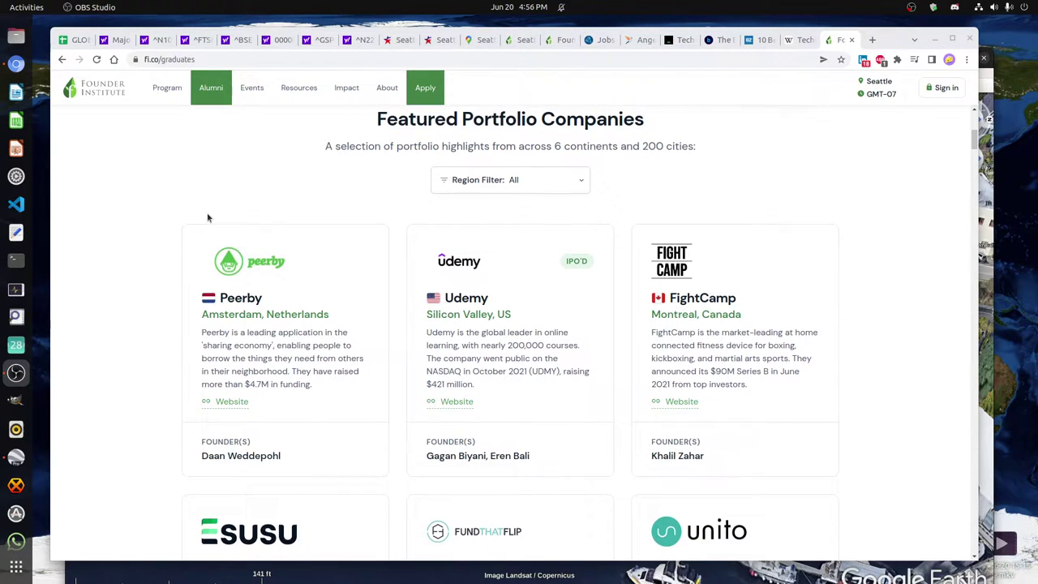
scroll(199, 188, "up", 4)
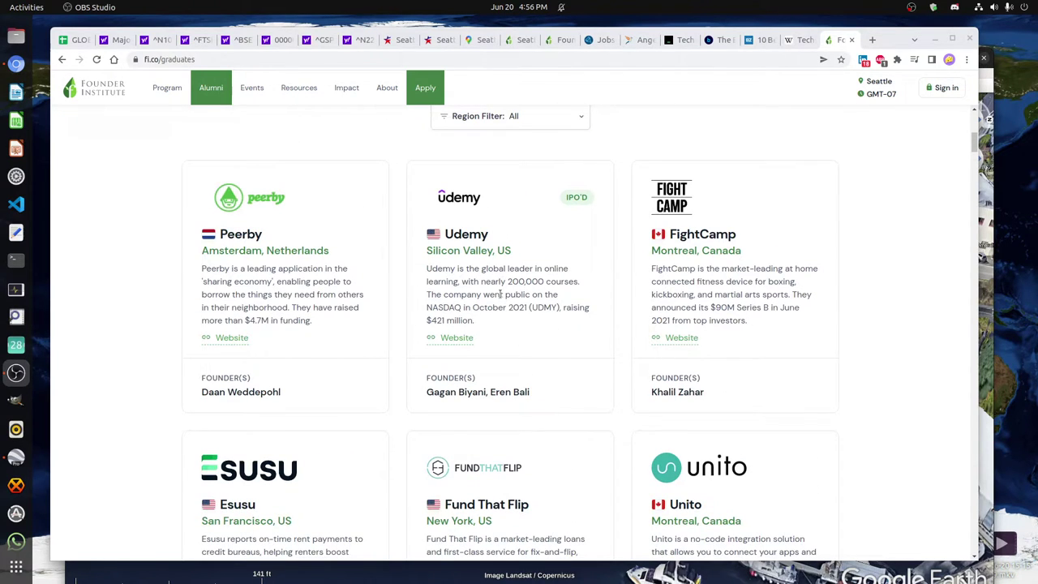
scroll(499, 294, "down", 5)
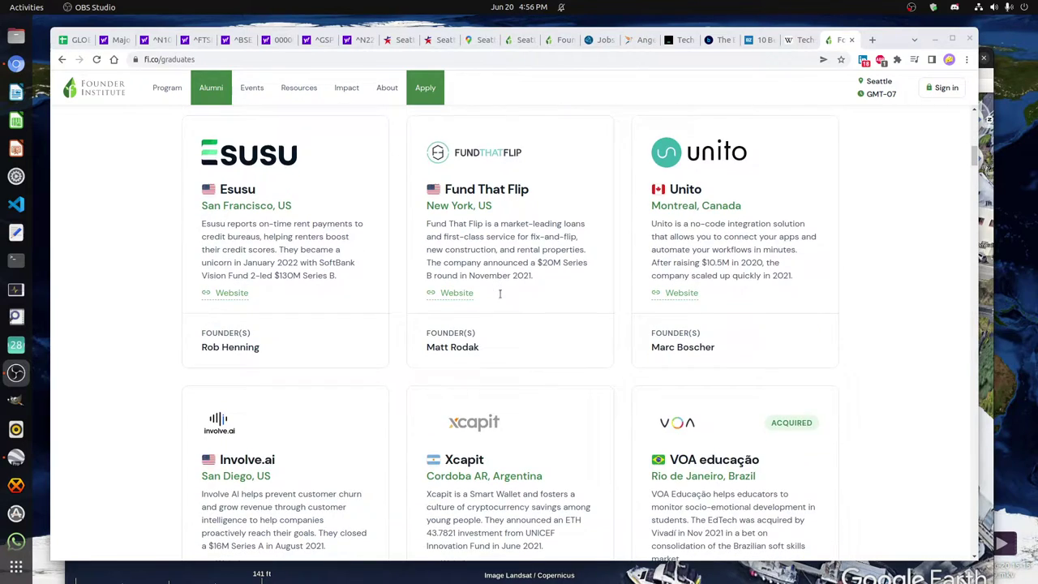
scroll(500, 294, "down", 8)
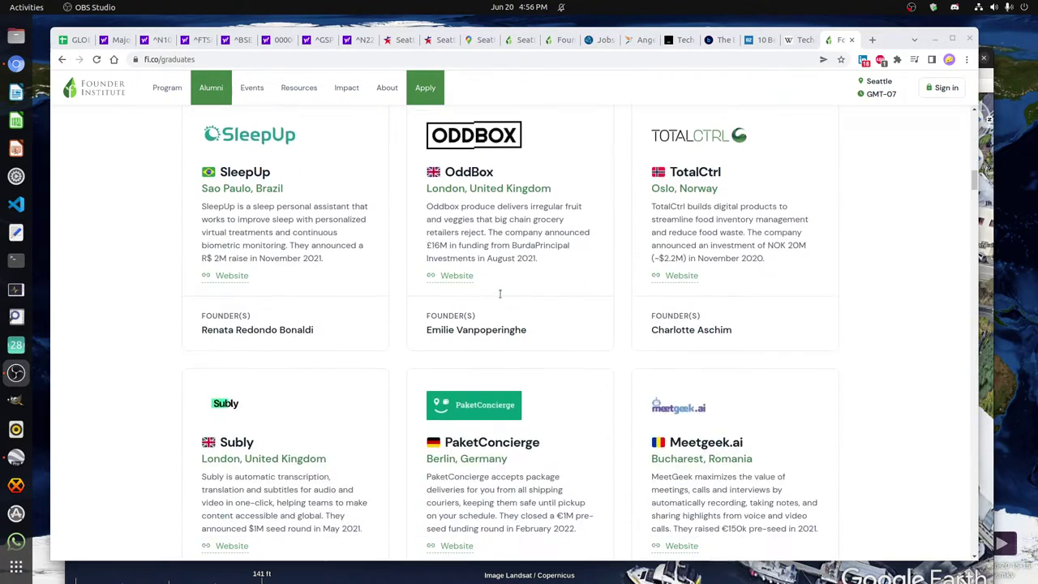
scroll(499, 294, "down", 3)
left_click_drag(970, 191, 975, 267)
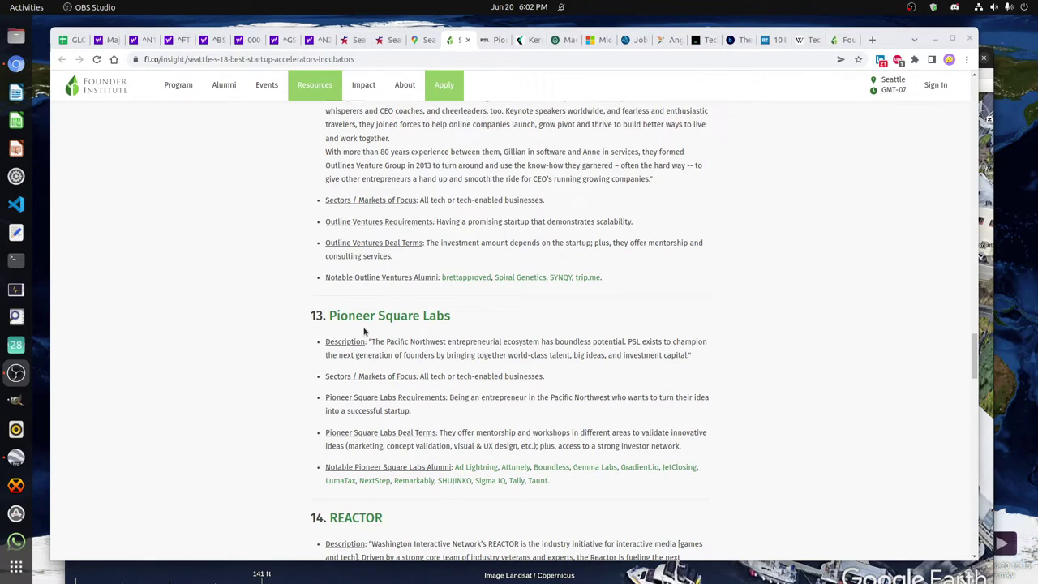
Scroll the Seattle accelerators article through entries 13–18, then back to entry 15, SURF Incubator
scroll(429, 336, "down", 3)
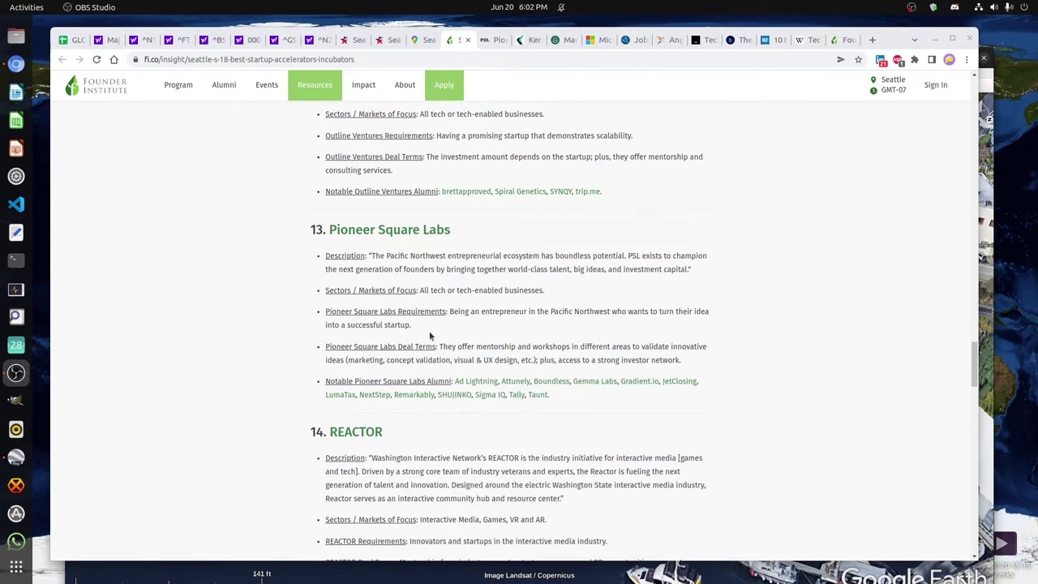
scroll(430, 336, "down", 2)
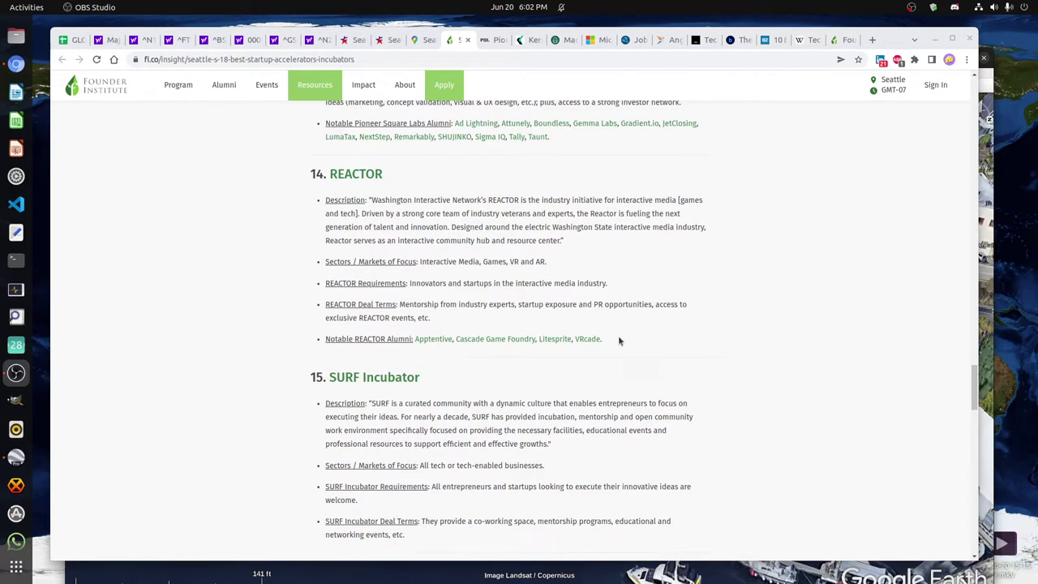
scroll(616, 340, "down", 5)
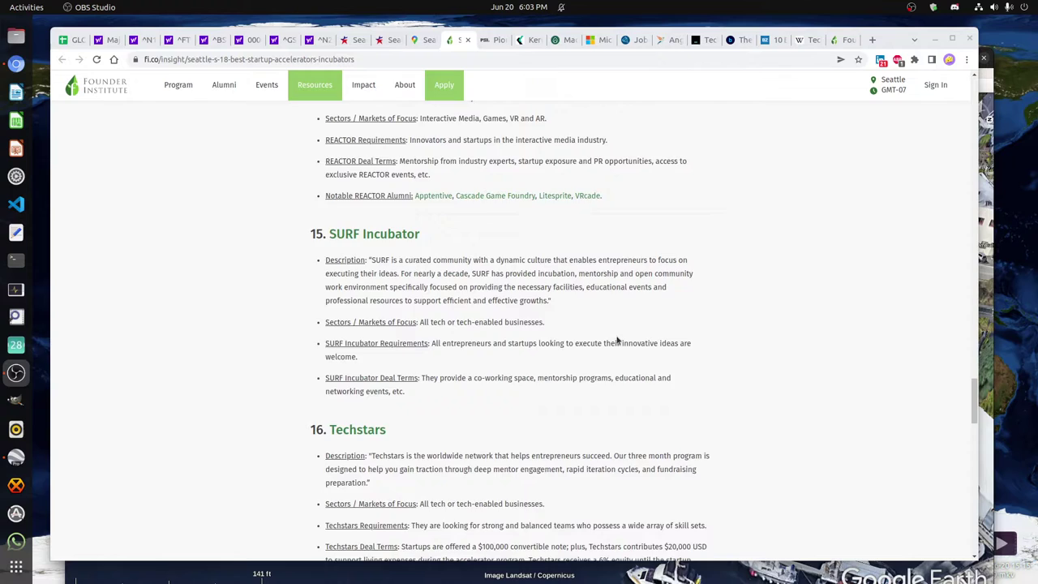
scroll(616, 340, "down", 5)
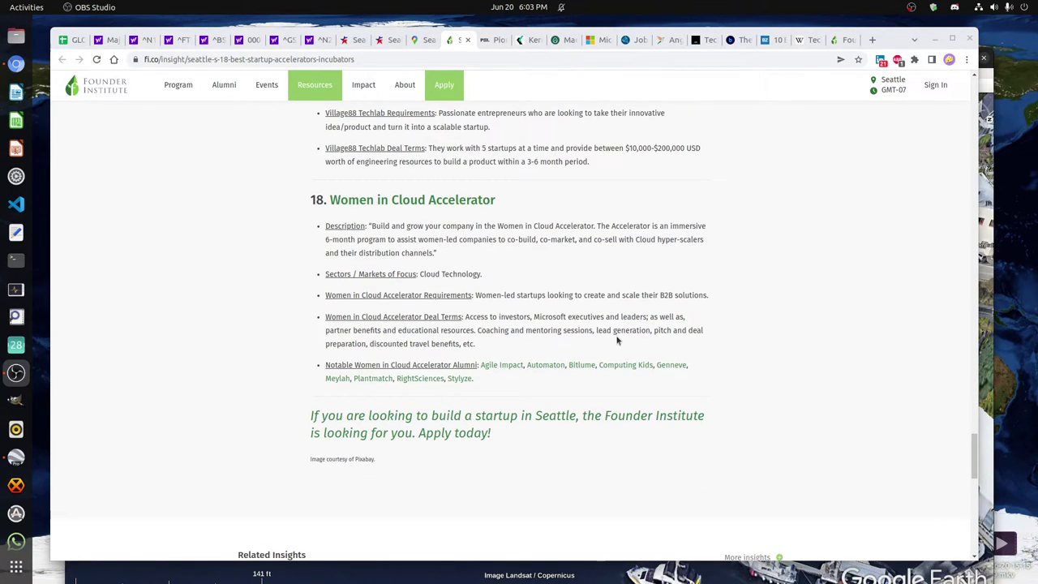
scroll(616, 340, "up", 2)
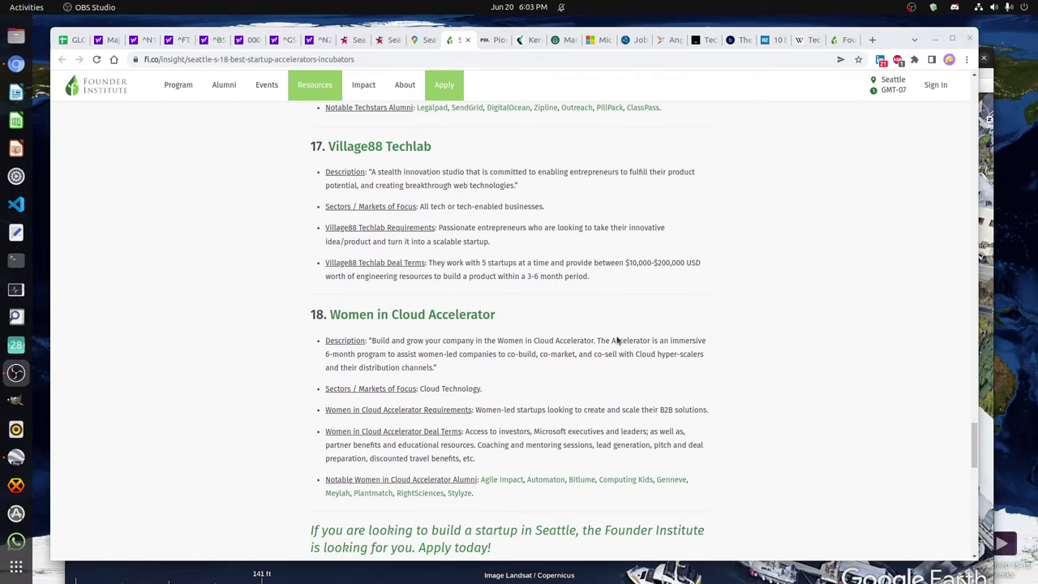
scroll(617, 340, "up", 5)
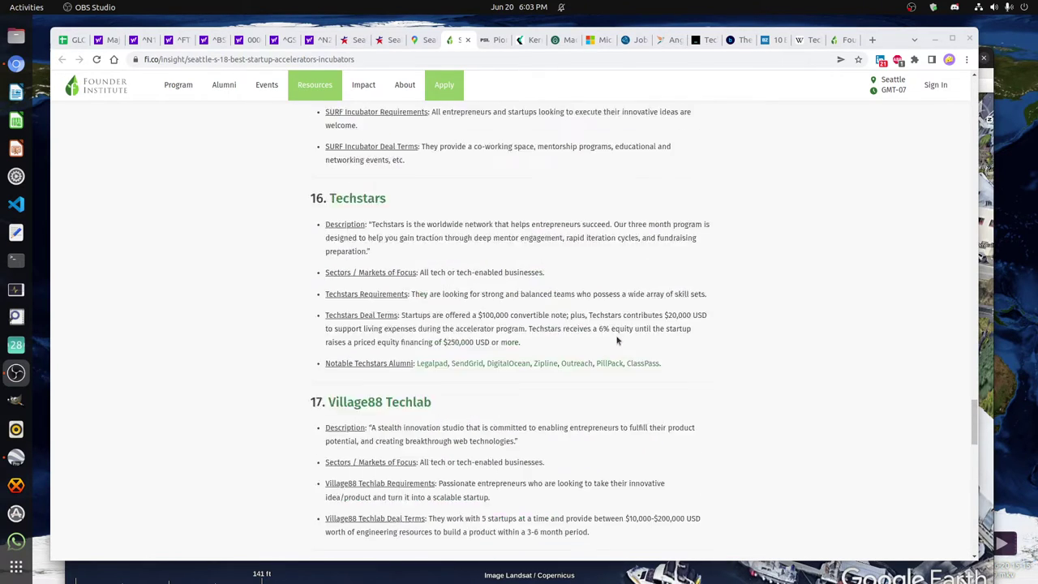
scroll(616, 341, "up", 3)
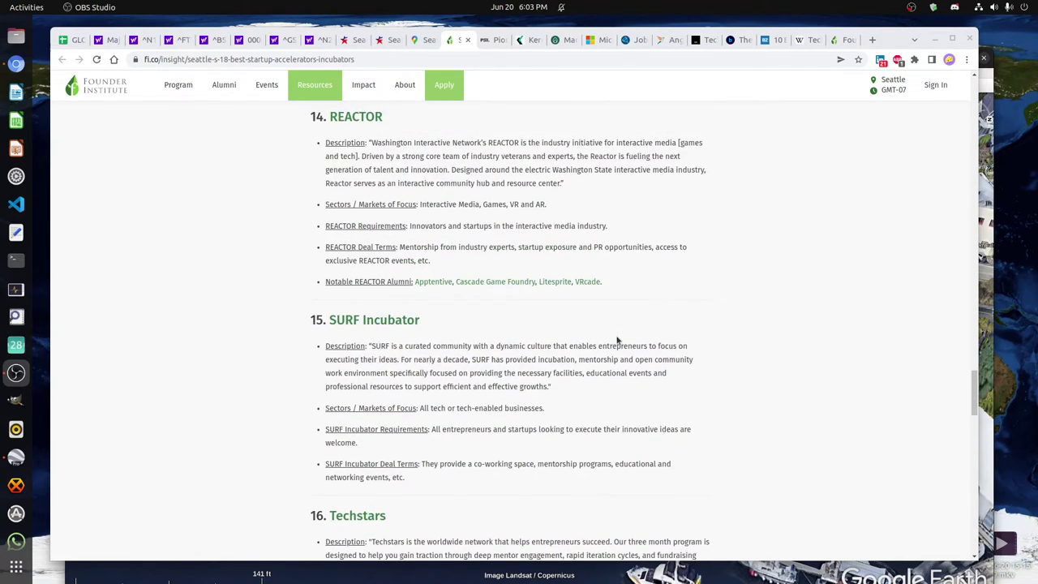
scroll(616, 340, "up", 2)
scroll(616, 341, "down", 3)
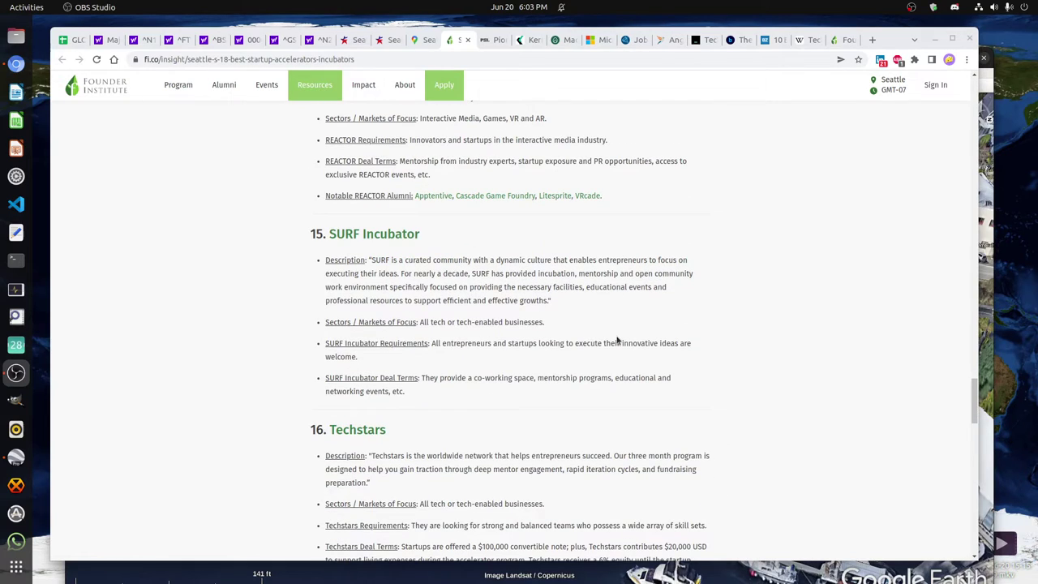